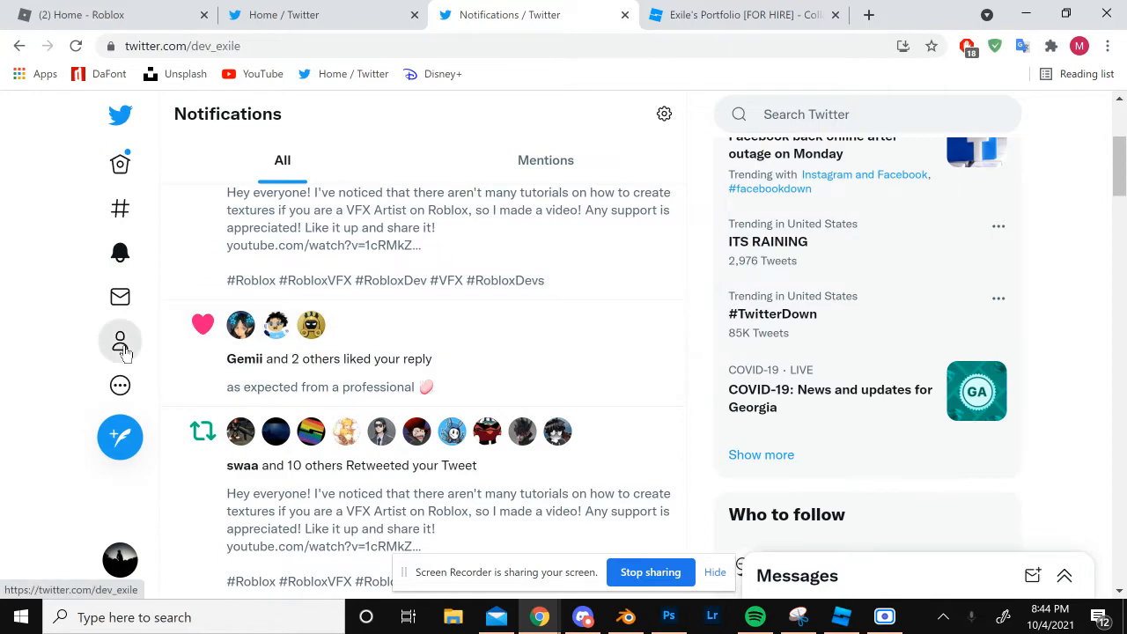
Step: Look over the Twitter profile's bio, community server link and latest tweets
scroll(444, 379, down, 4)
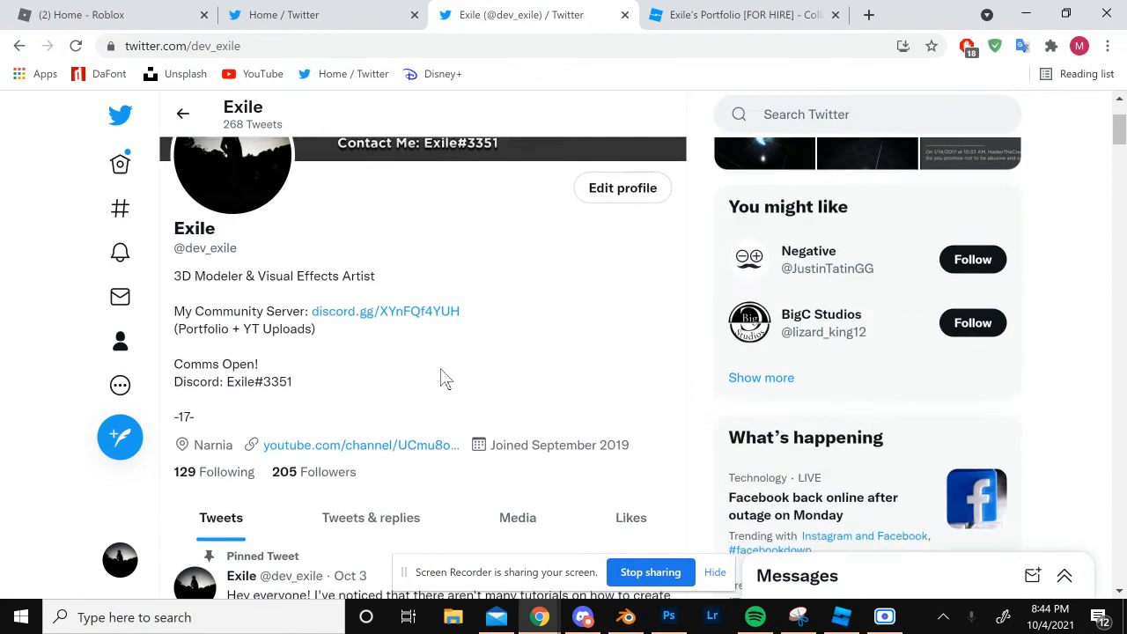
scroll(330, 405, up, 4)
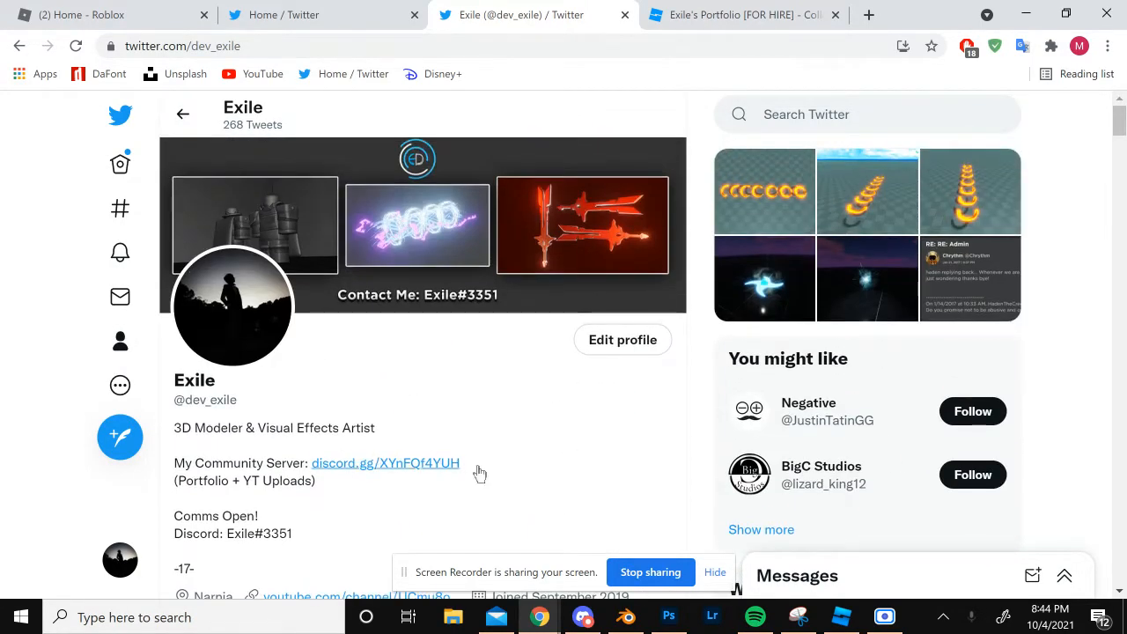
drag(183, 464, 496, 477)
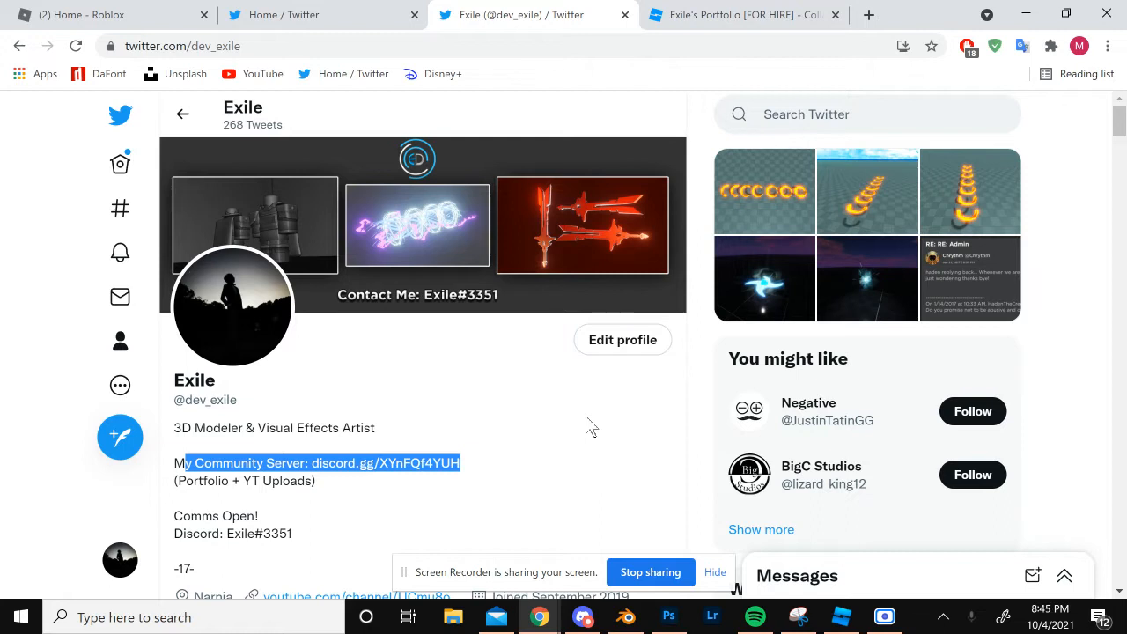
scroll(590, 425, down, 10)
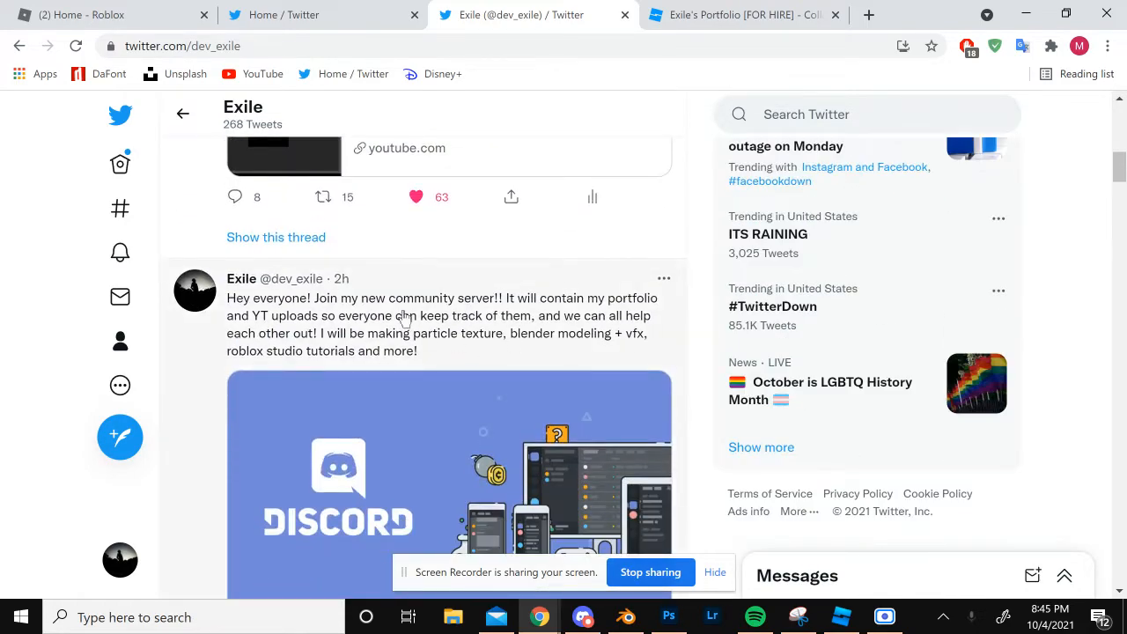
scroll(555, 332, down, 6)
scroll(554, 339, up, 15)
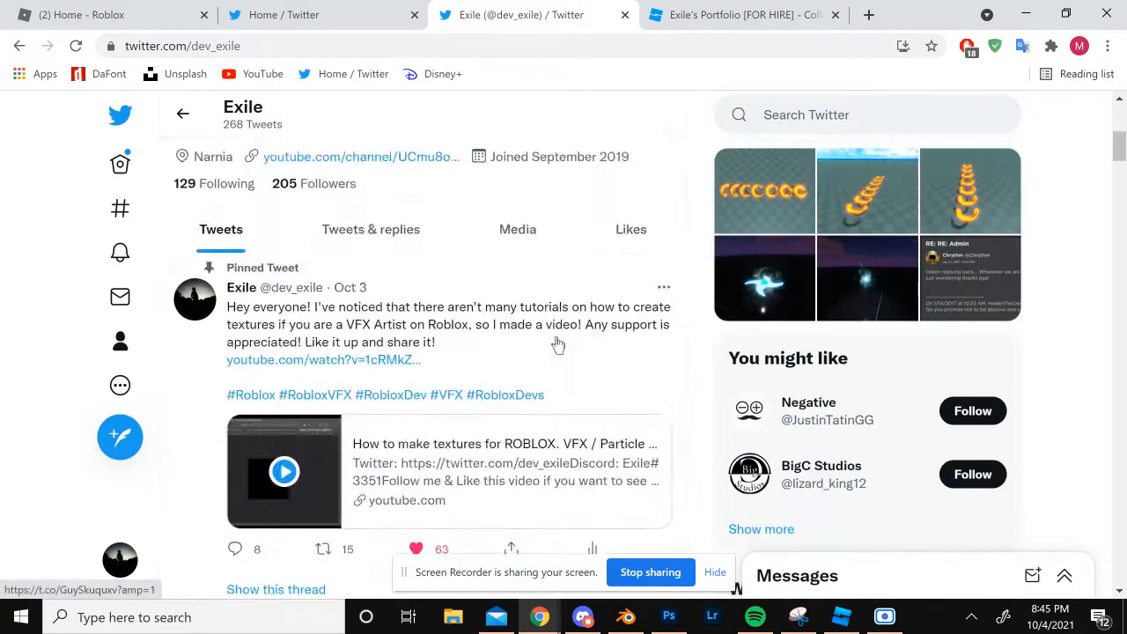
click(543, 453)
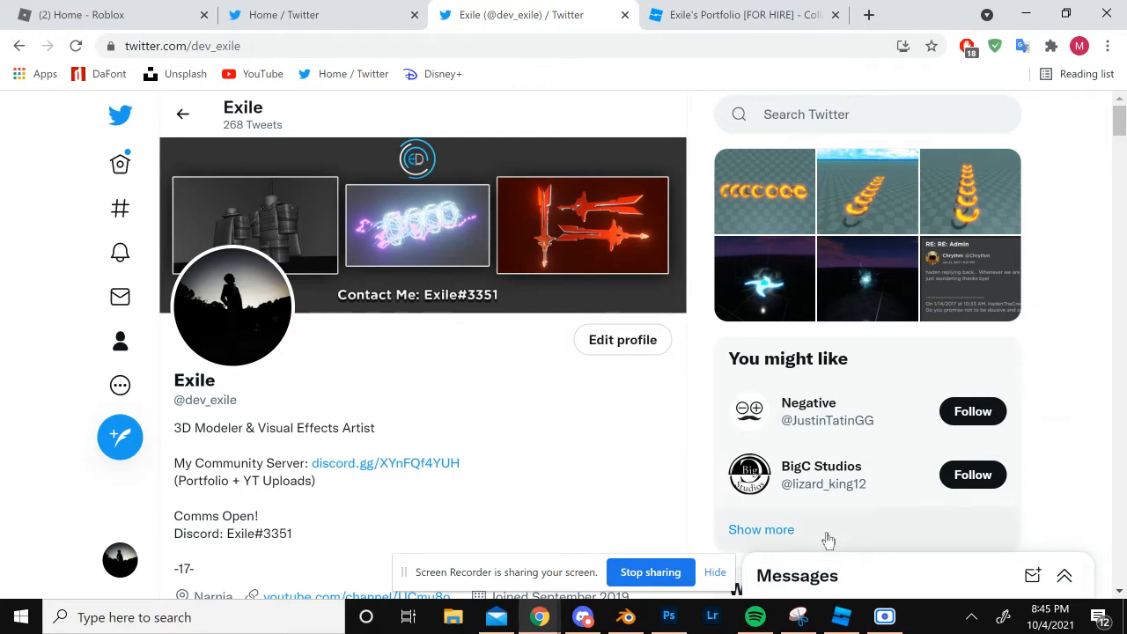
Step: Switch to Roblox Studio and examine the glowing blue orb effect in the Particle Showcase place
click(852, 621)
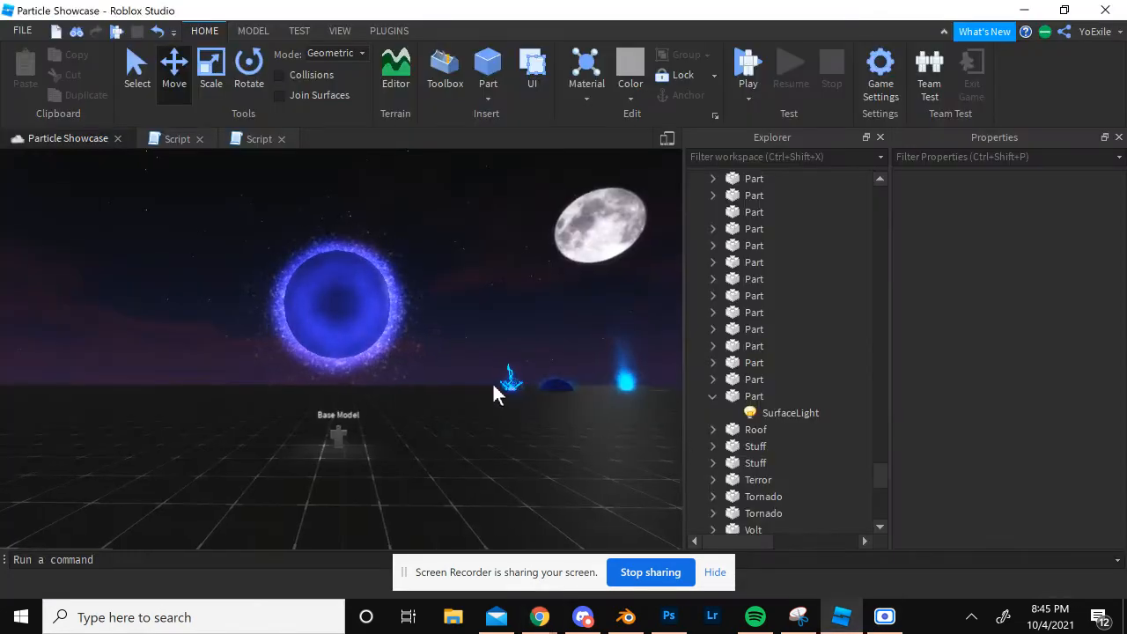
key(d)
key(a)
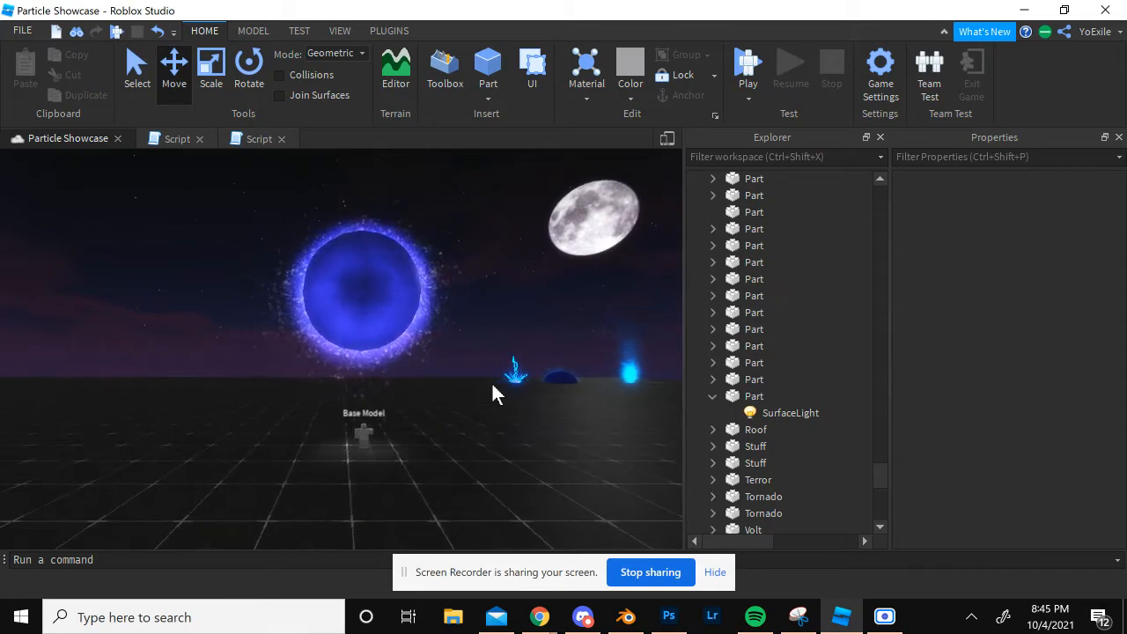
key(d)
right_drag(493, 384, 484, 395)
scroll(491, 394, up, 3)
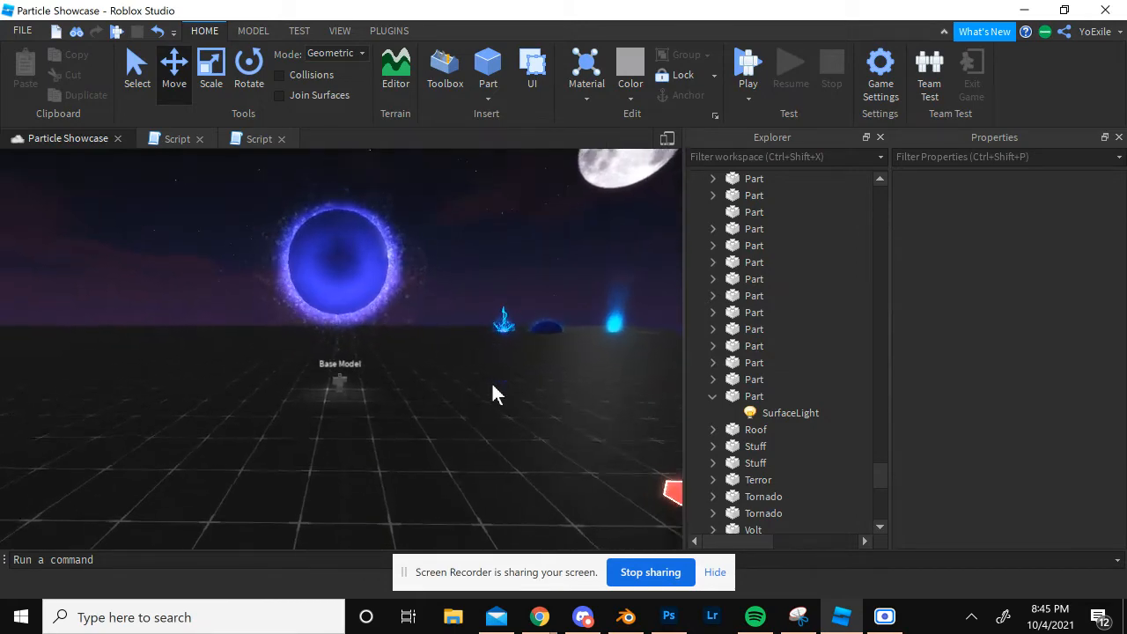
right_drag(492, 386, 492, 389)
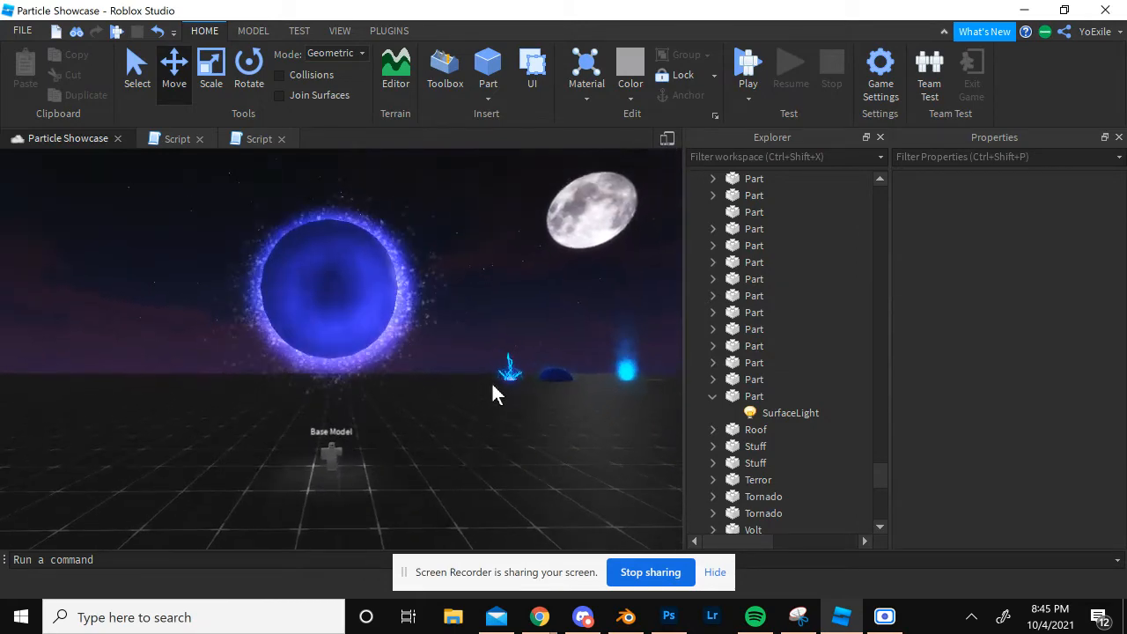
key(s)
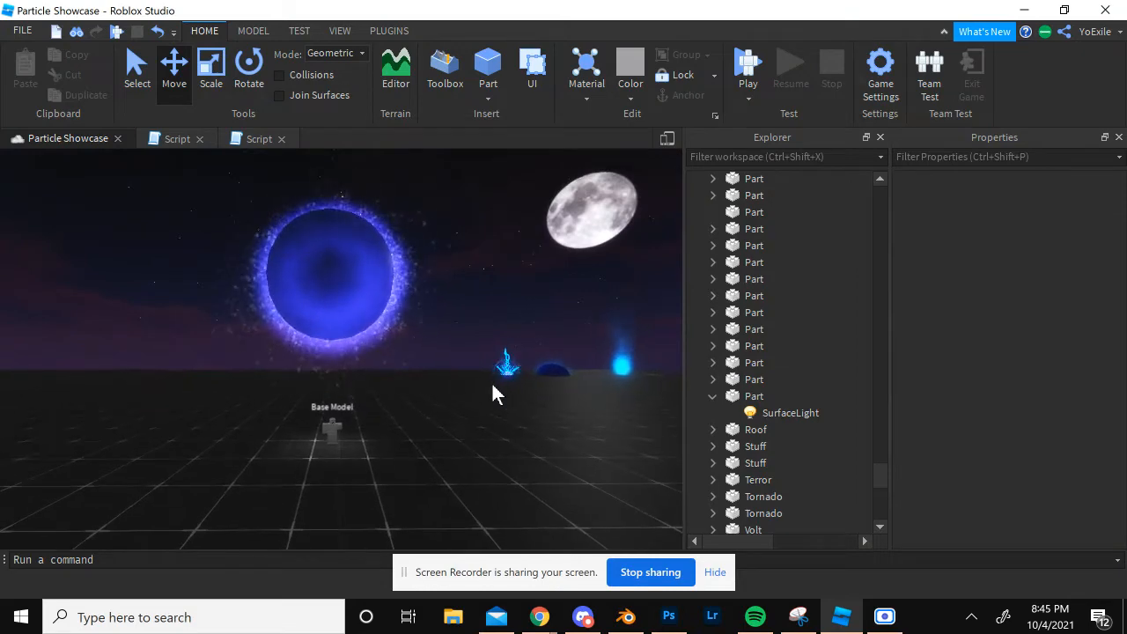
key(e)
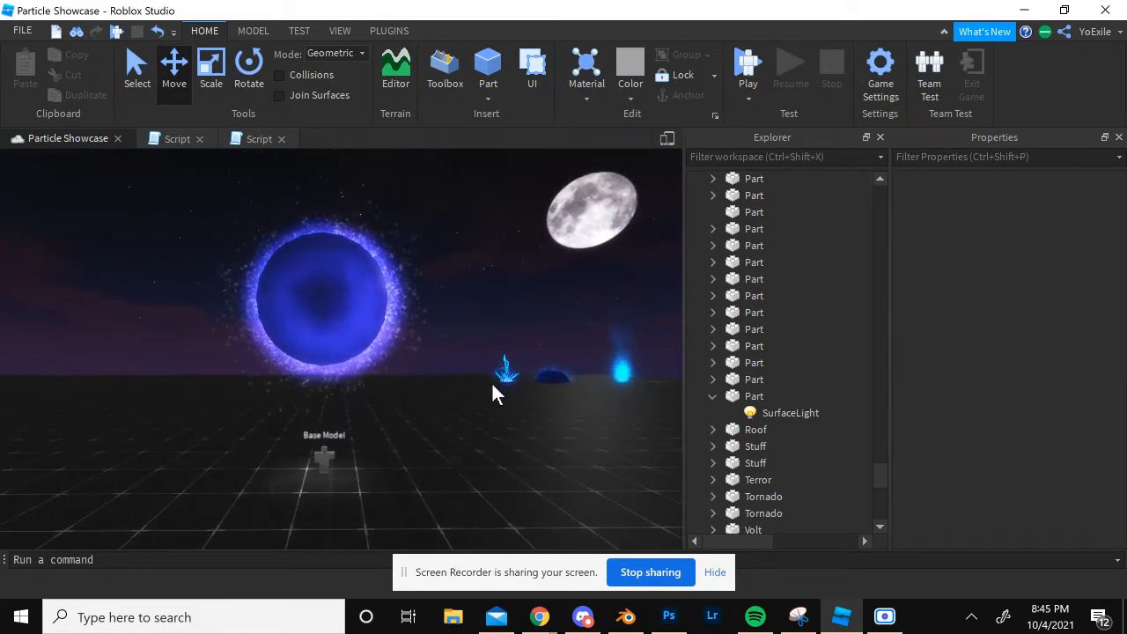
key(a)
right_drag(492, 385, 494, 378)
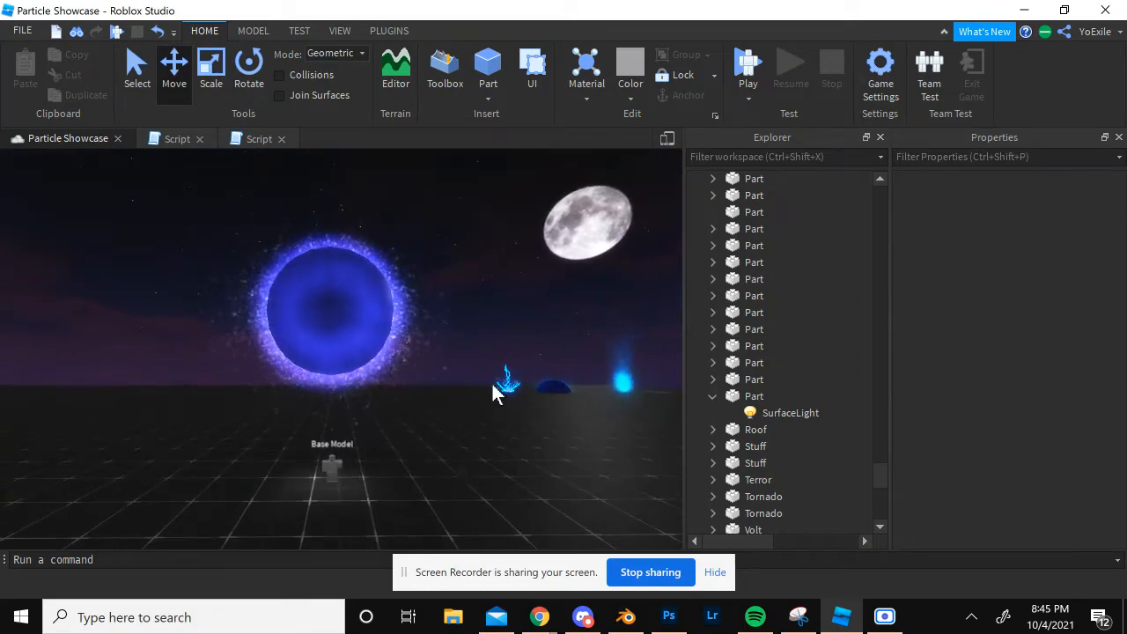
key(q)
key(w)
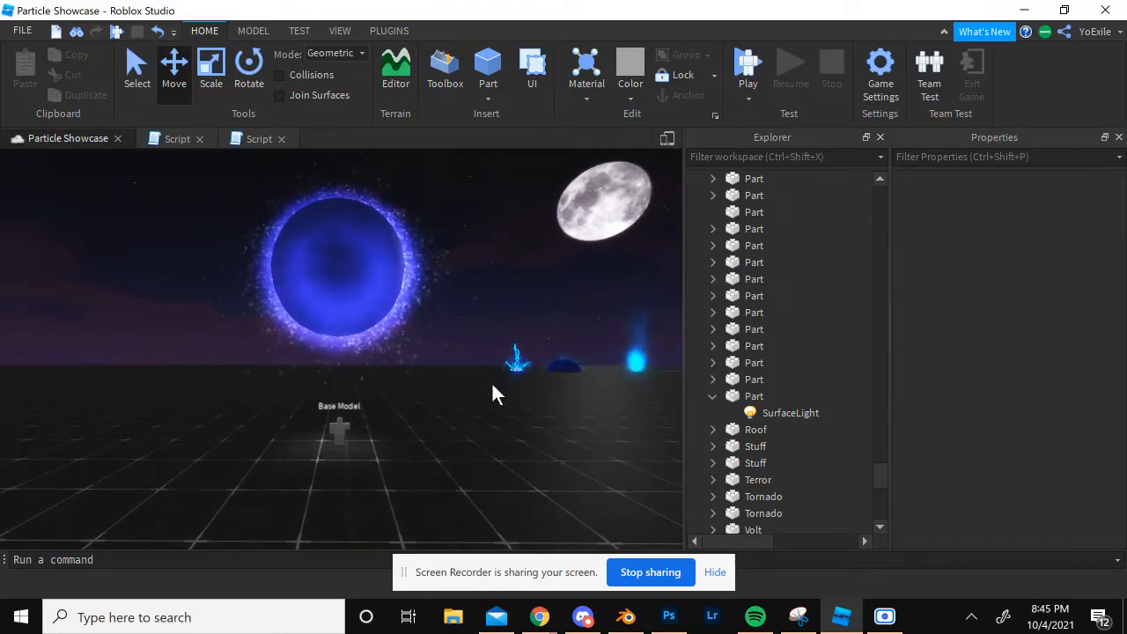
Step: Go to the red outlined cube on the ground and select the Outlined Cube model
key(w)
right_drag(491, 381, 472, 344)
key(w)
right_drag(544, 372, 321, 369)
key(w)
key(w)
scroll(321, 380, down, 5)
click(378, 374)
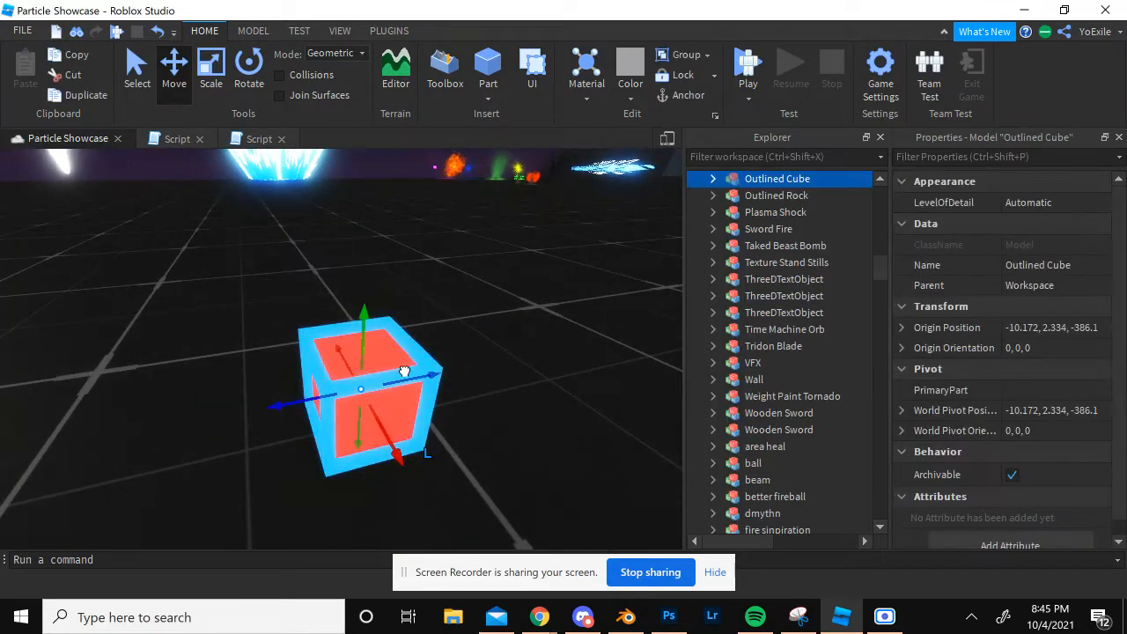
Step: Try a different BrickColor on the cube's outline mesh, Meshes/outline_Cube.001, and undo the colour change
click(711, 179)
click(777, 199)
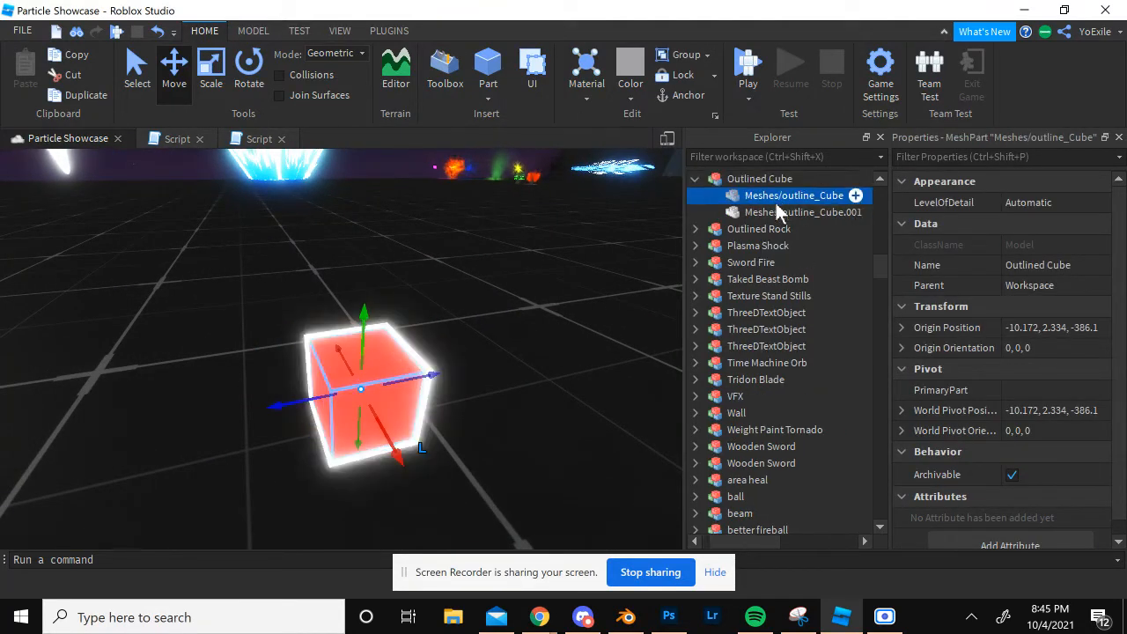
click(827, 213)
click(1011, 208)
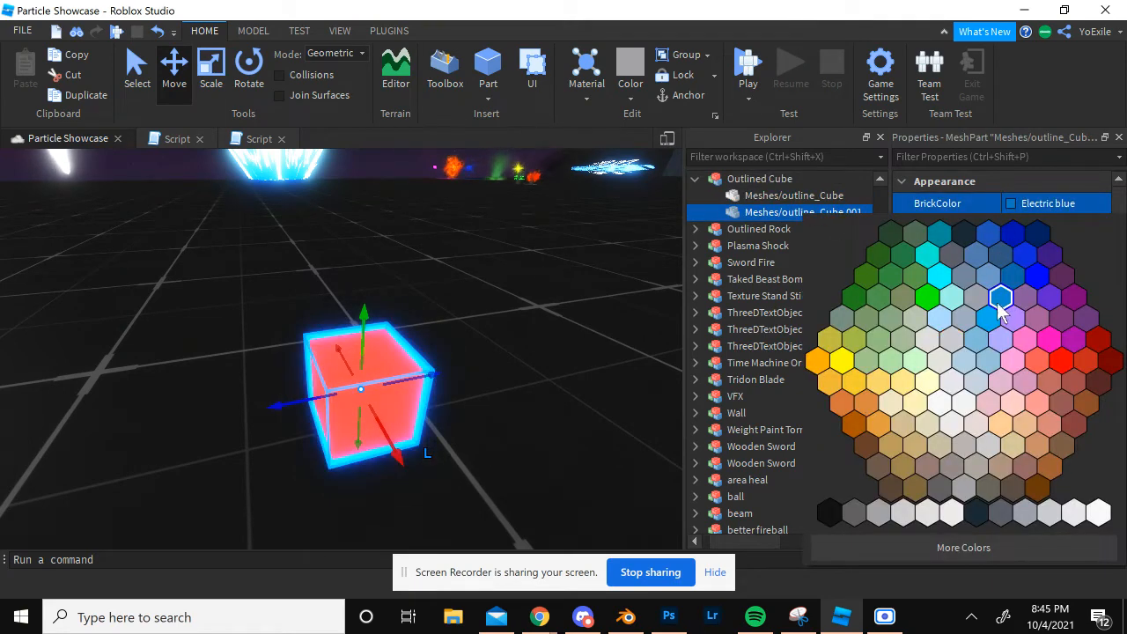
click(1001, 231)
key(ctrl+z)
Step: Return to the glowing blue orb and select its sphere part
click(515, 339)
right_drag(515, 338, 516, 343)
scroll(515, 338, up, 3)
scroll(515, 338, down, 3)
key(s)
key(w)
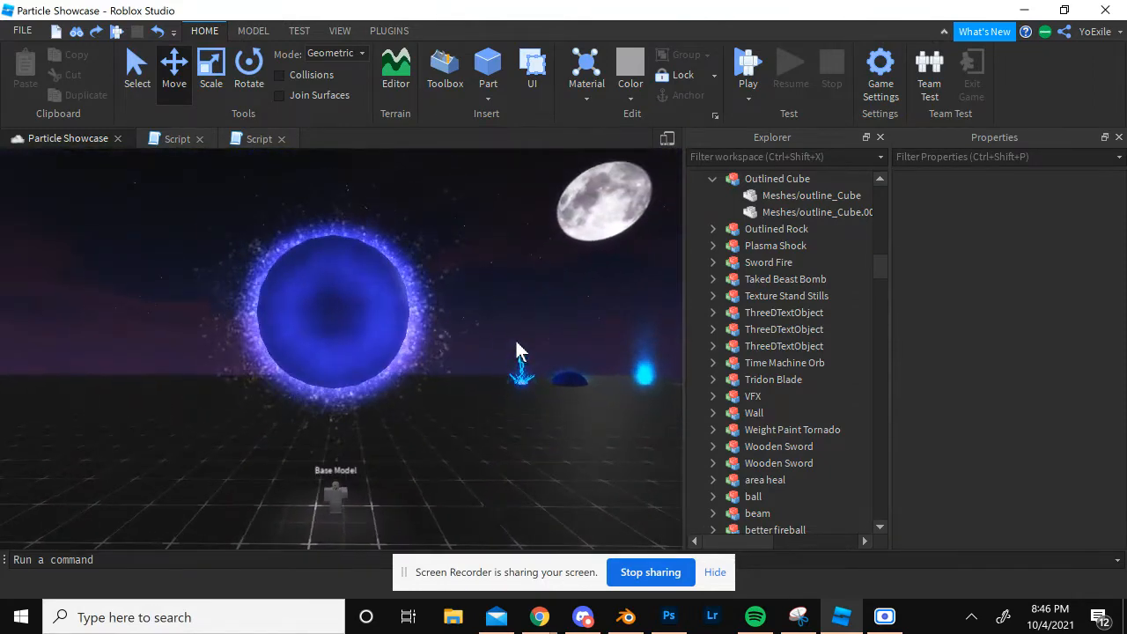
click(340, 302)
scroll(740, 394, down, 2)
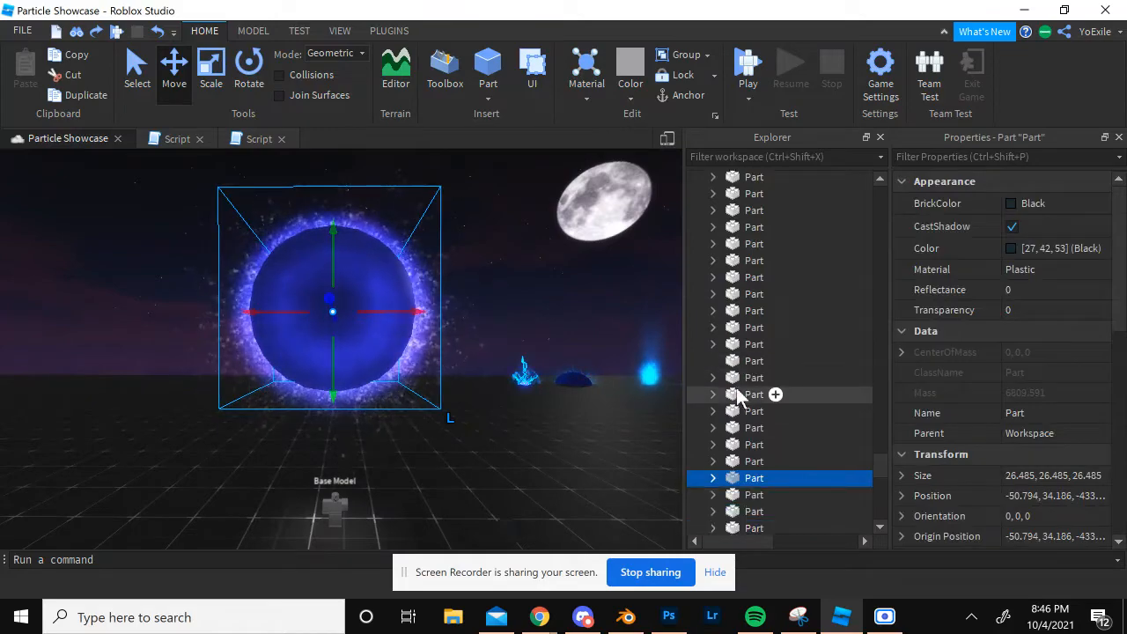
mouse_move(385, 332)
right_down()
mouse_move(397, 330)
mouse_move(385, 332)
right_up()
key(d)
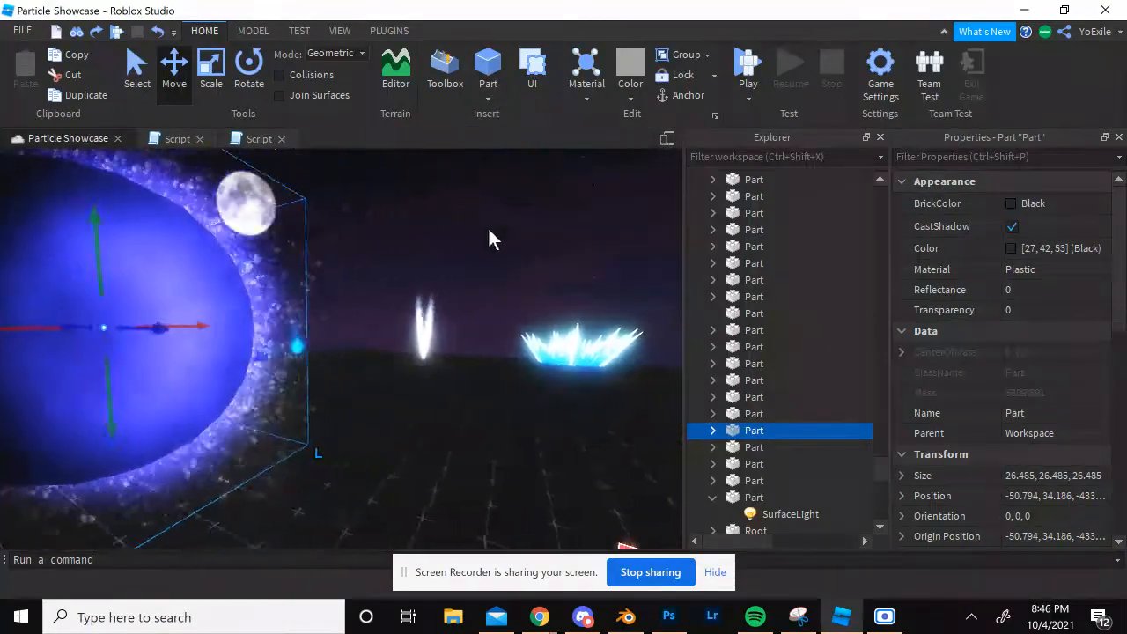
Step: Insert a new sphere part into the workspace and undo the insertion
right_drag(489, 226, 492, 225)
click(487, 97)
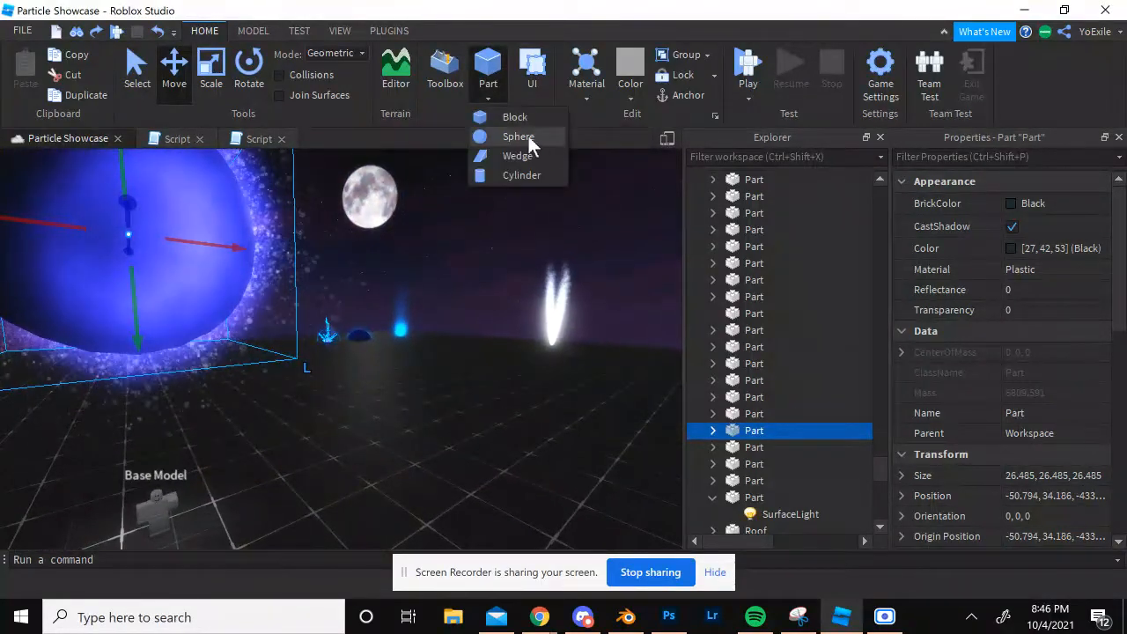
click(528, 135)
key(ctrl+z)
Step: Expand the orb part and its Attachment to examine the particle emitters inside
right_drag(386, 310, 385, 310)
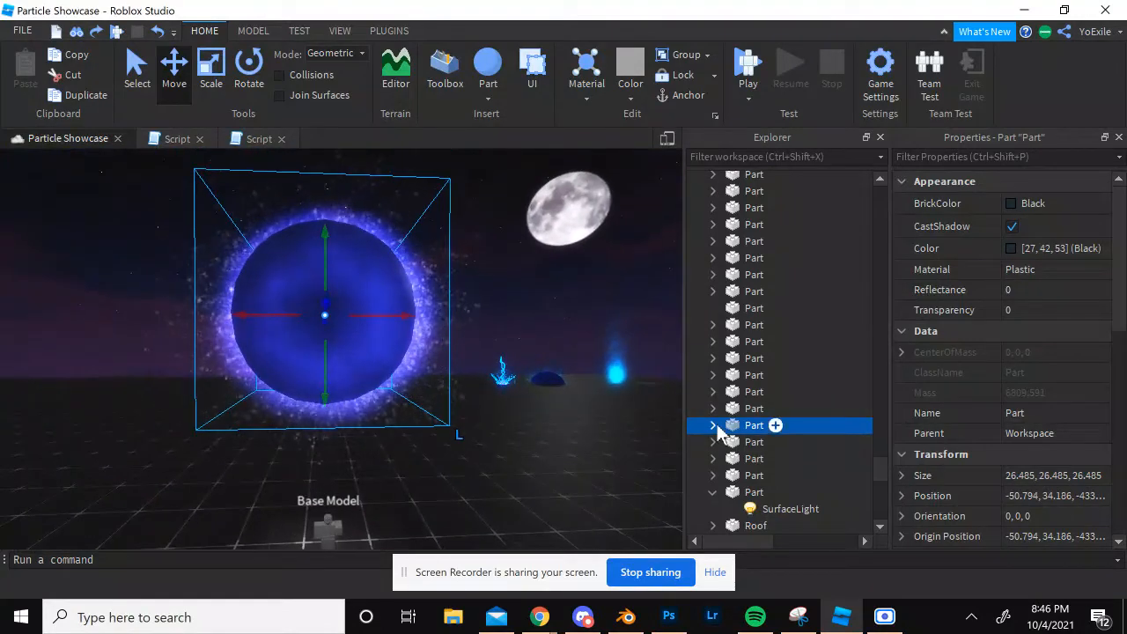
click(713, 425)
scroll(735, 353, down, 3)
click(731, 347)
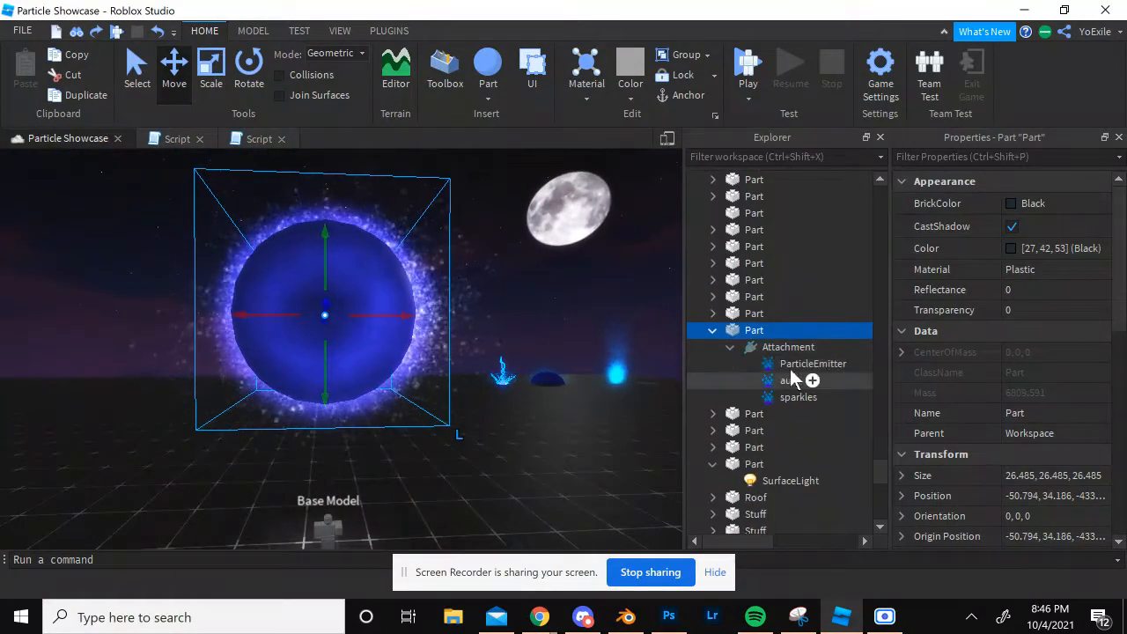
right_drag(581, 385, 581, 384)
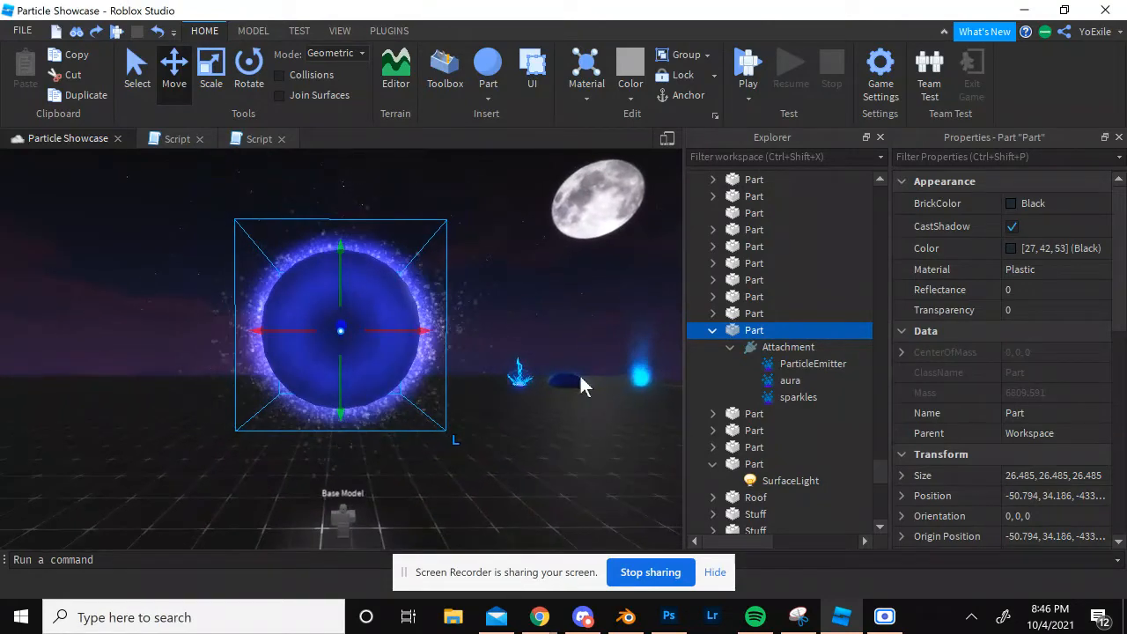
Step: Disable the ParticleEmitter, aura and sparkles emitters in the orb's Attachment together
click(619, 433)
key(q)
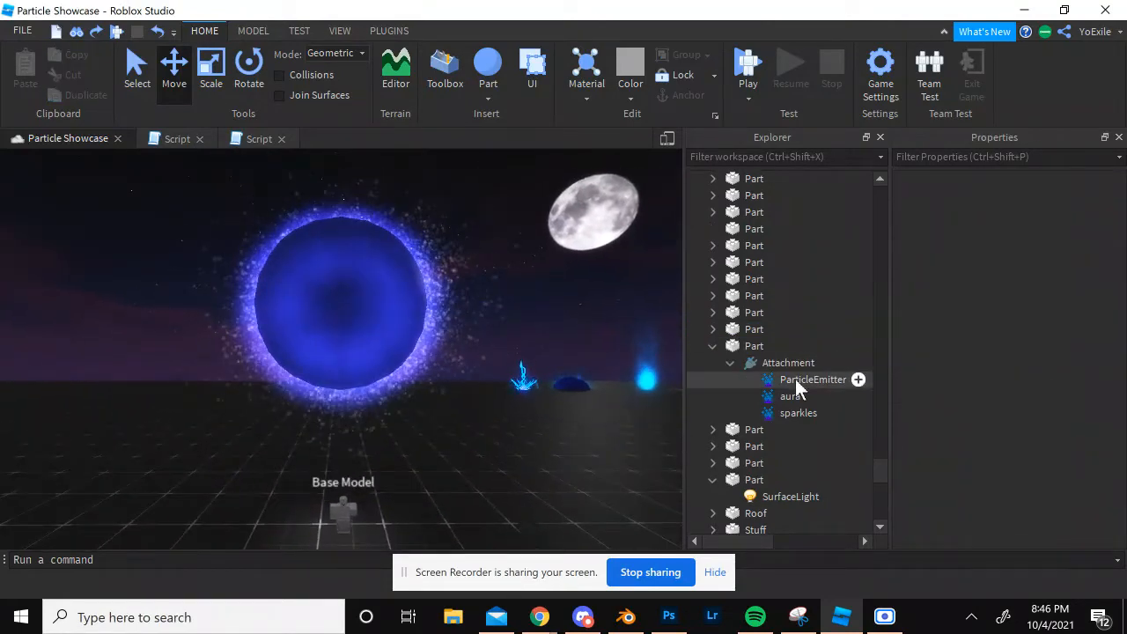
click(795, 379)
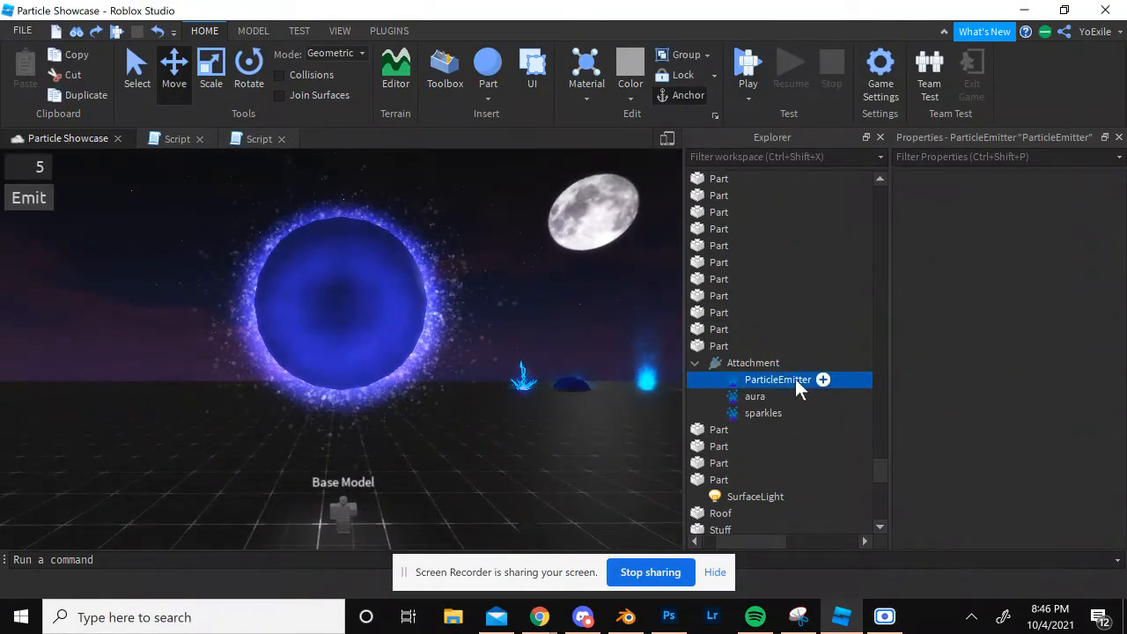
shift+click(763, 413)
click(1011, 538)
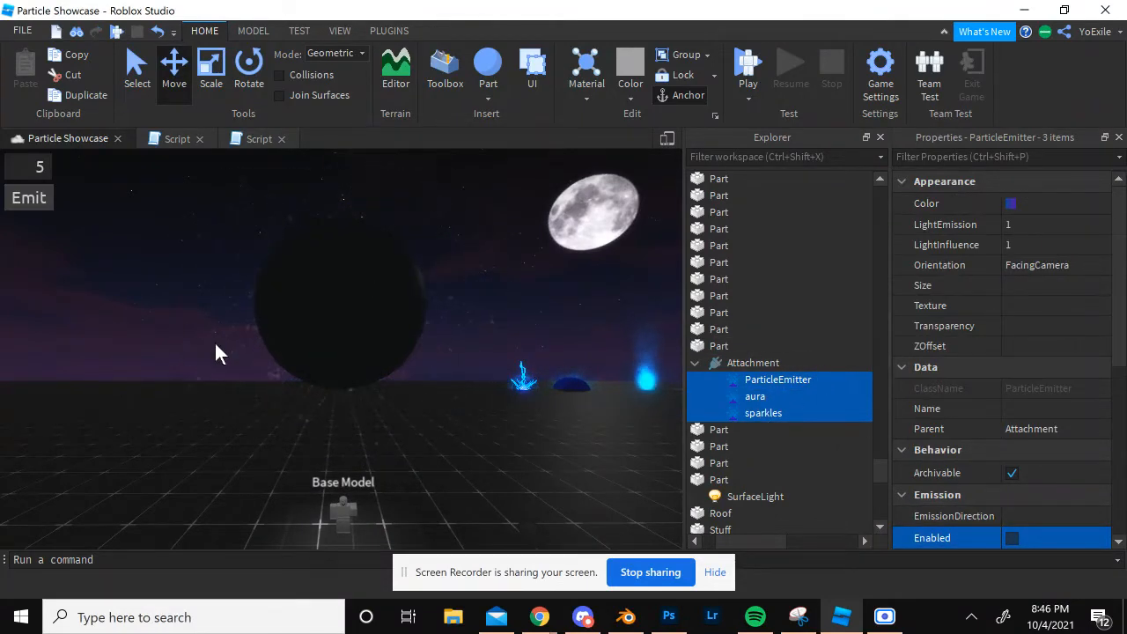
Step: Enable only the ParticleEmitter in the orb's Attachment
click(755, 364)
click(757, 381)
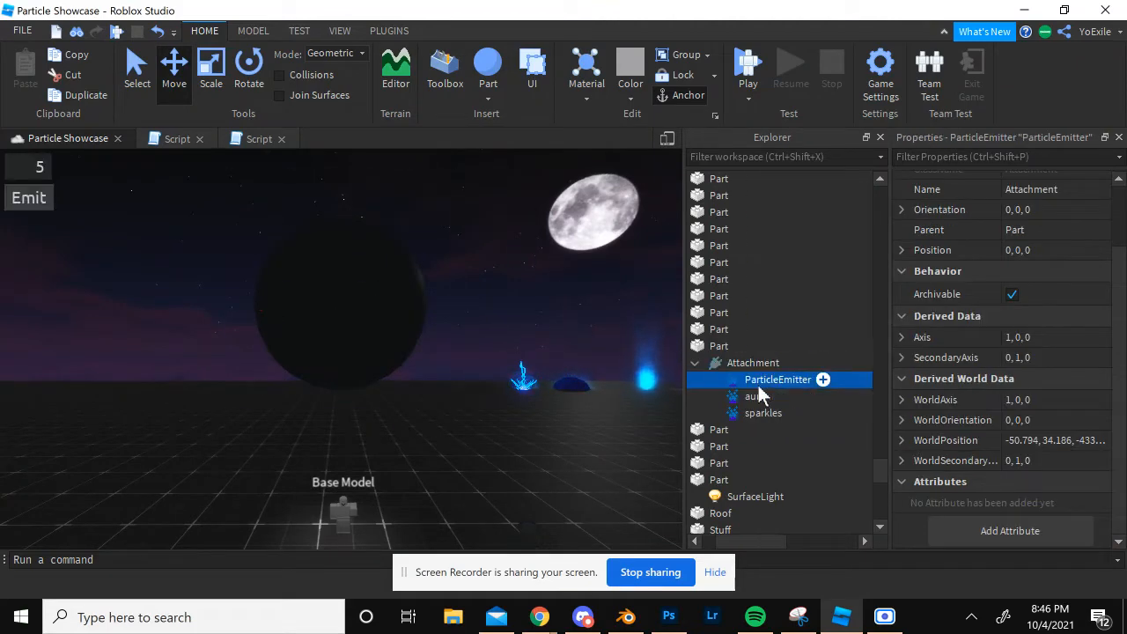
scroll(1010, 312, up, 3)
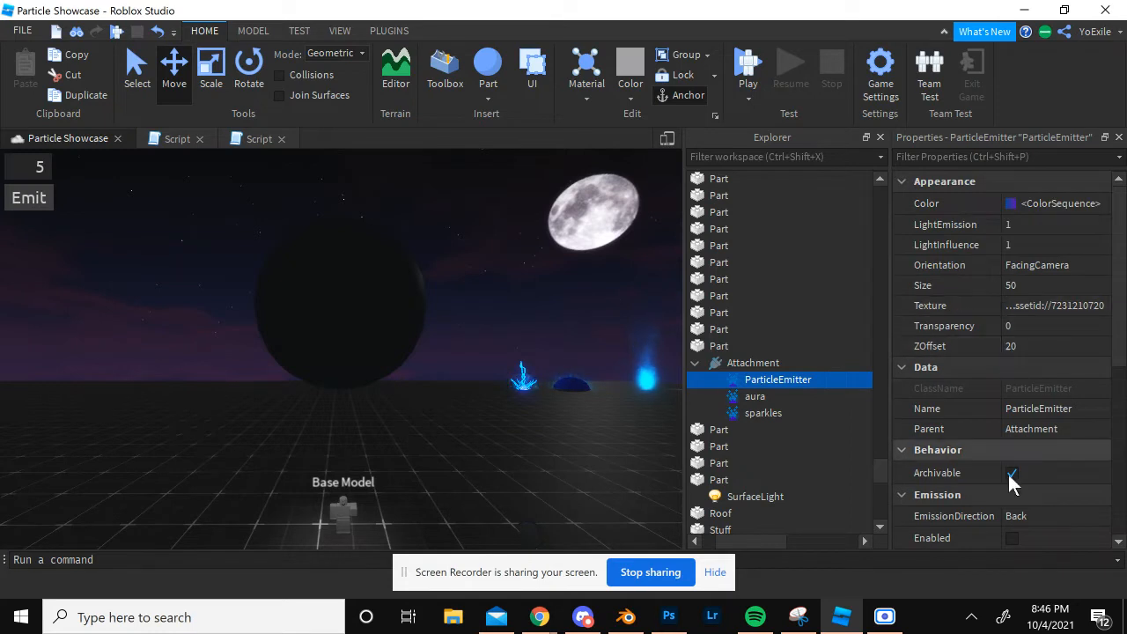
click(1014, 537)
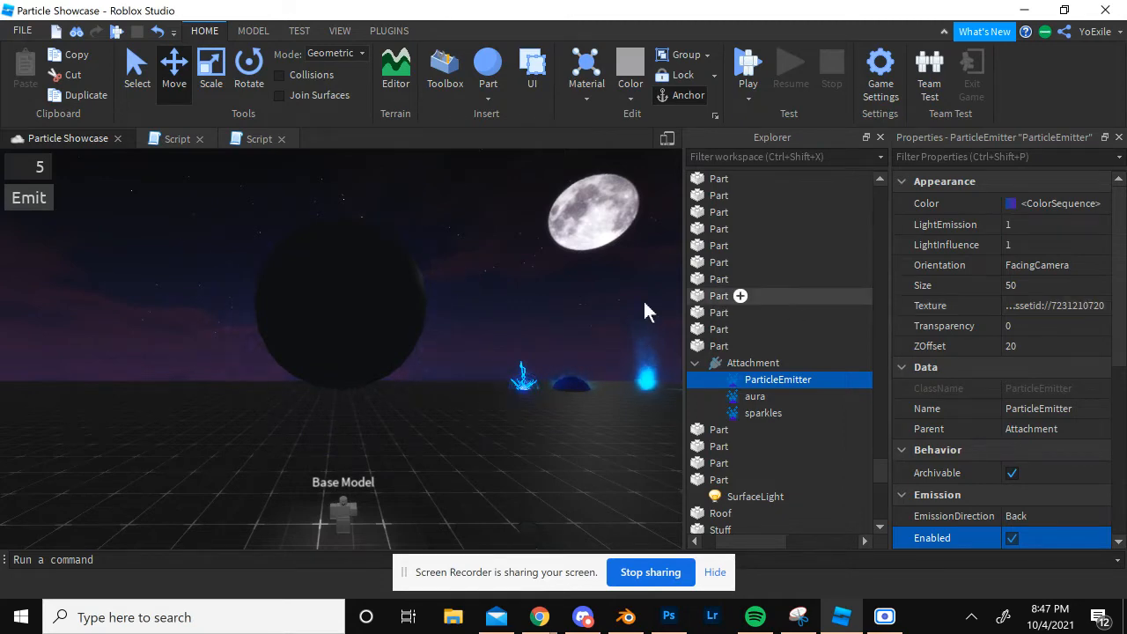
Step: Set the orb's ParticleEmitter Size to 10
key(w)
right_drag(504, 281, 504, 291)
scroll(505, 281, up, 5)
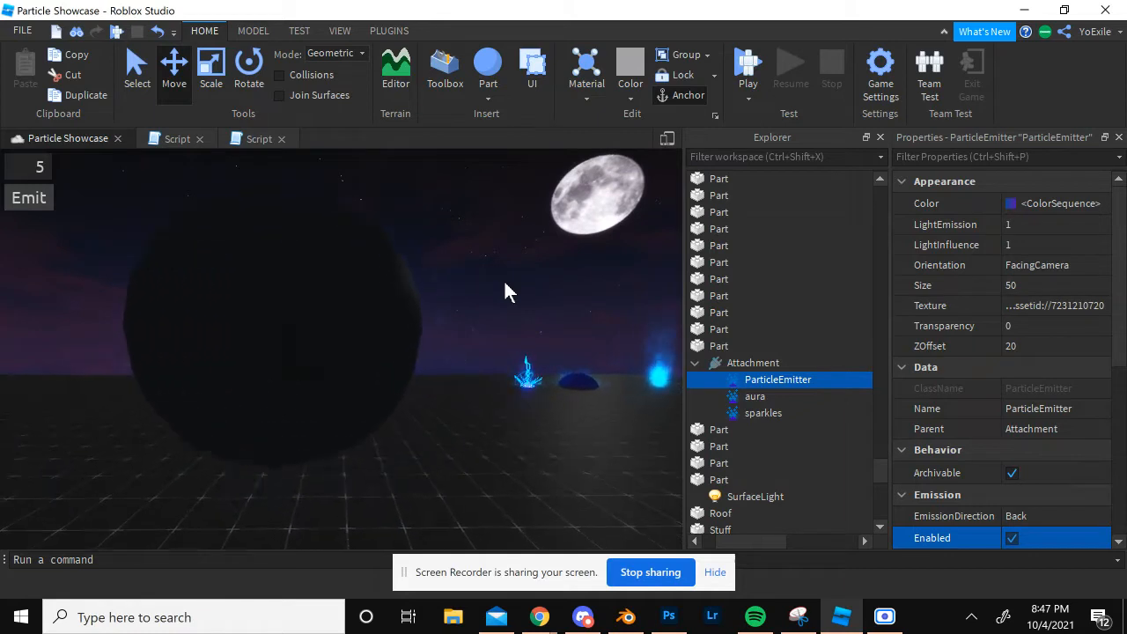
scroll(504, 282, down, 5)
scroll(505, 290, down, 5)
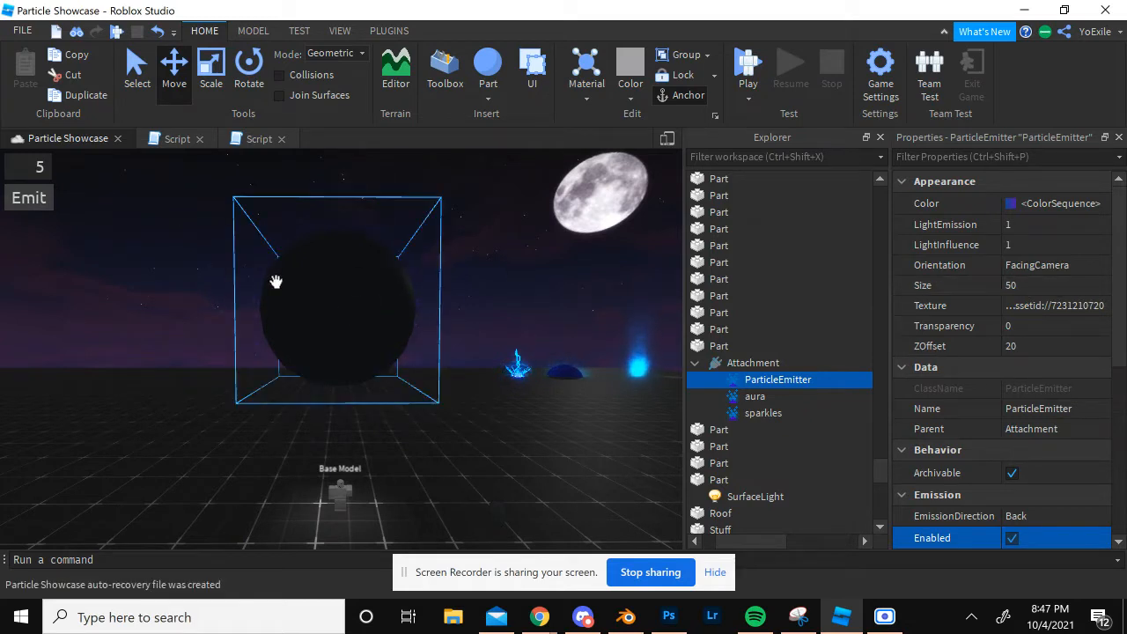
click(1024, 287)
click(1097, 289)
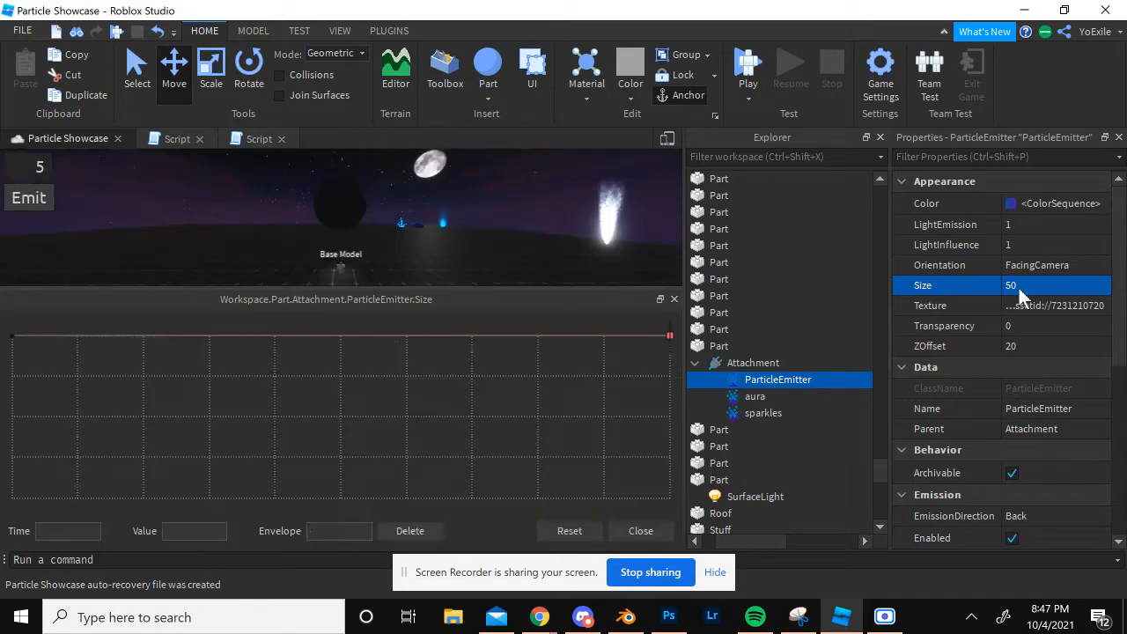
click(14, 337)
click(676, 300)
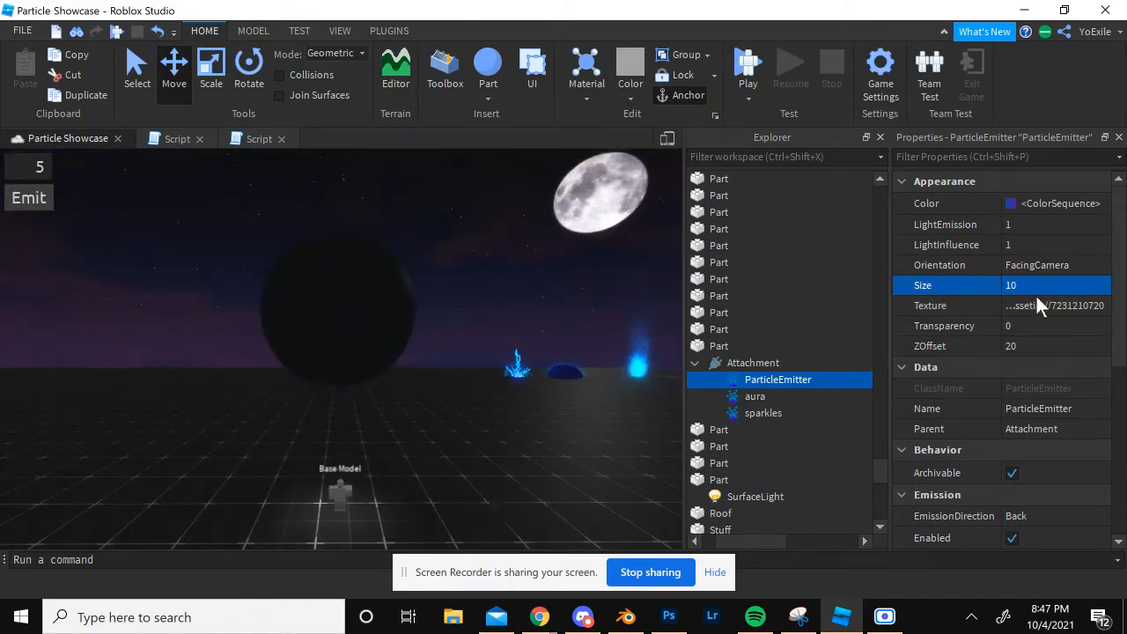
scroll(377, 259, up, 2)
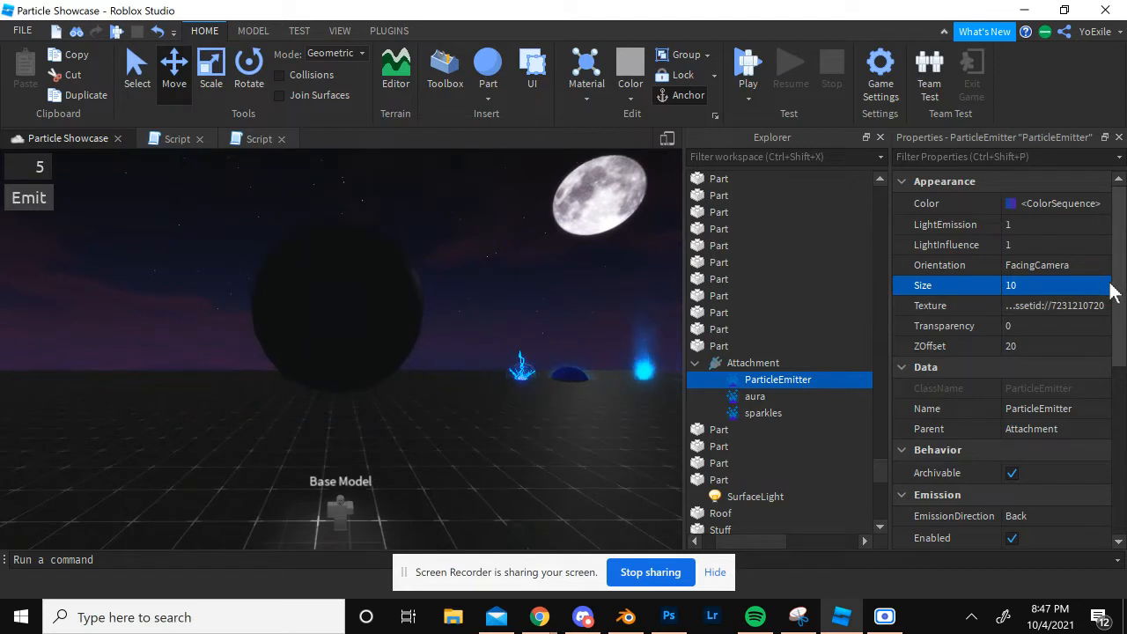
Step: Try to raise the starting keypoint of the ParticleEmitter's Size curve, and close the curve editor
click(1104, 286)
drag(12, 336, 2, 220)
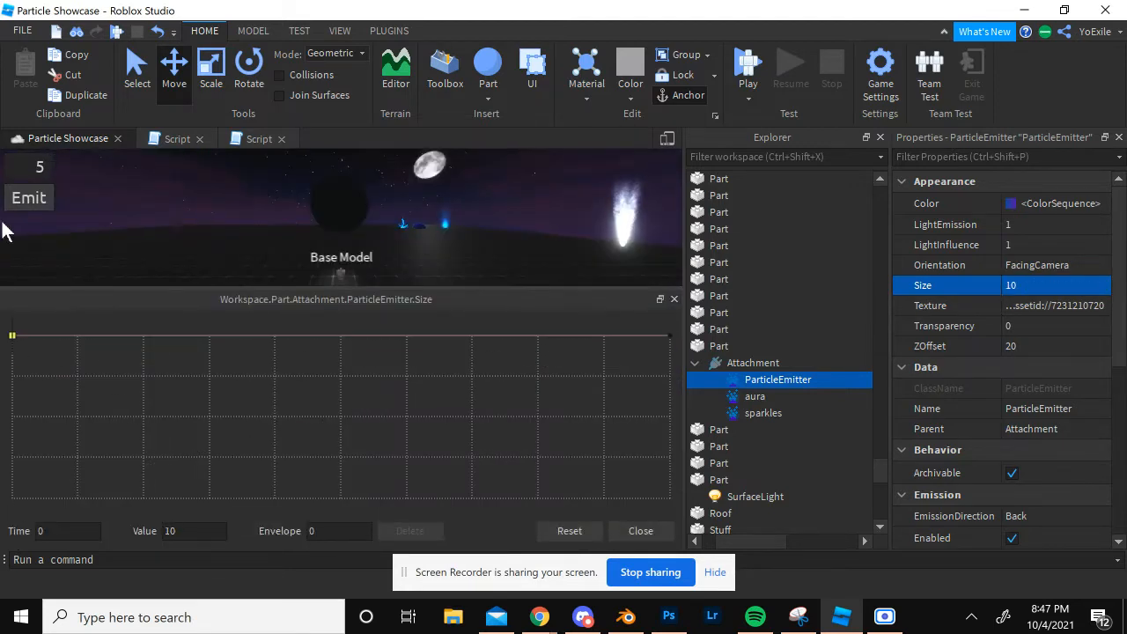
click(673, 299)
Step: Try a Size of 50 on the orb's ParticleEmitter and check its Size curve
click(1034, 285)
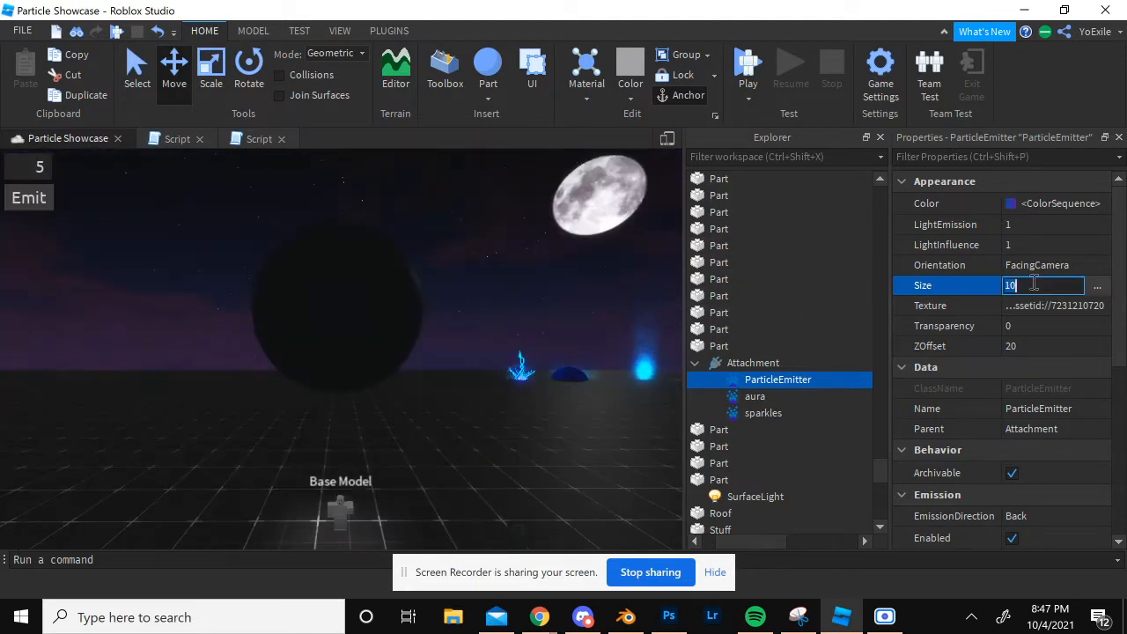
text(50)
key(Return)
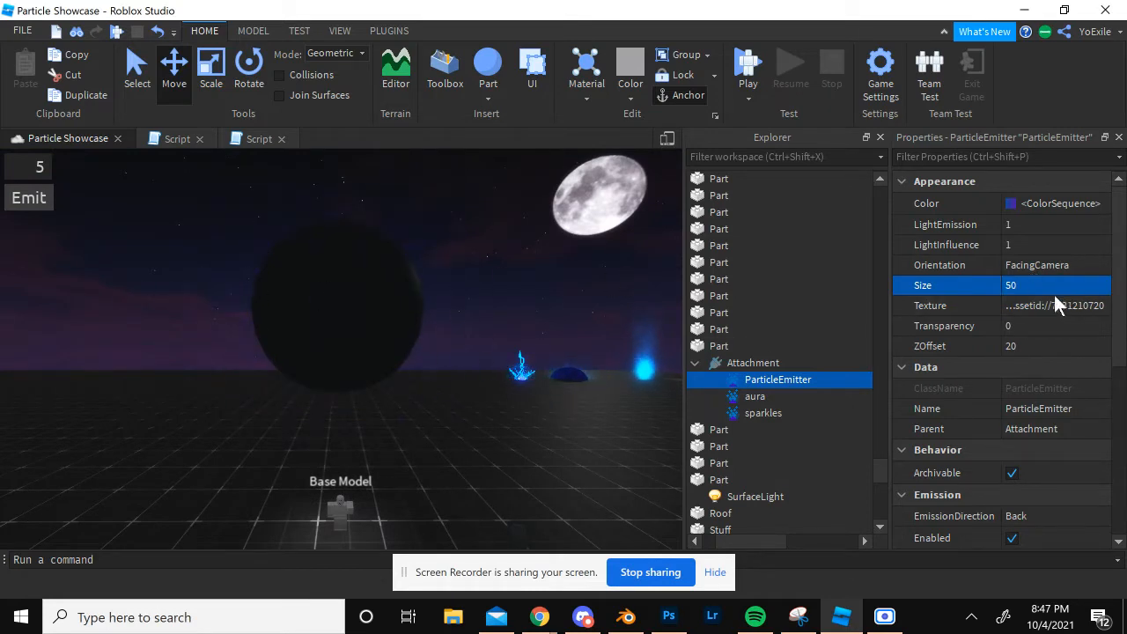
click(1104, 286)
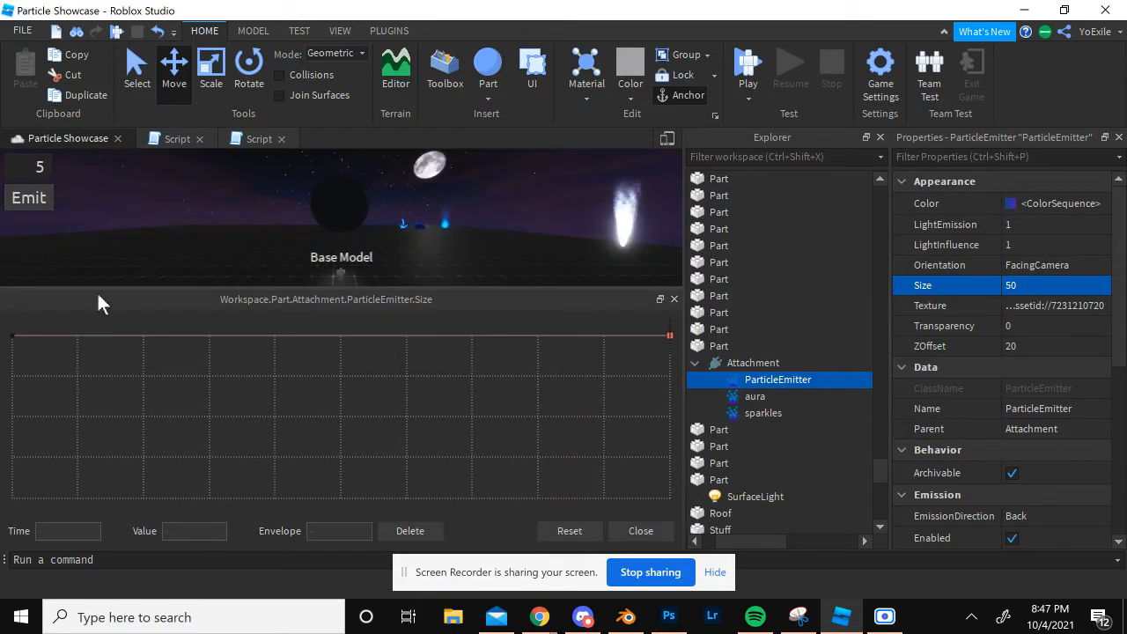
click(674, 300)
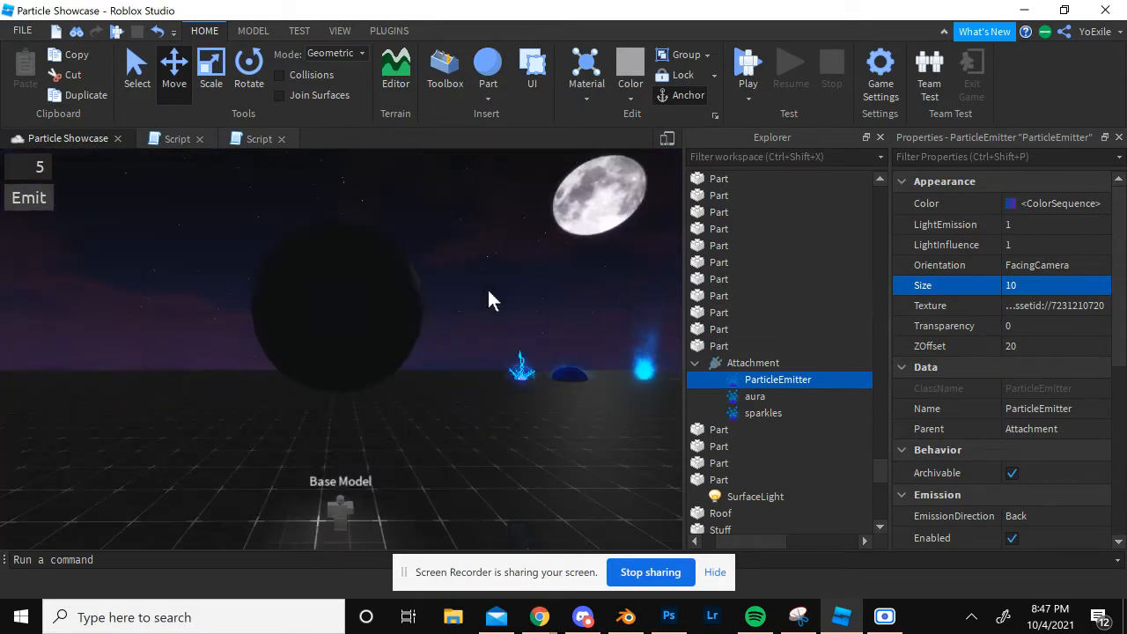
Step: Set the Size of the orb's ParticleEmitter to 50 again
click(1039, 286)
text(50)
key(Return)
Step: Set the ParticleEmitter's ZOffset to 50 and view the orb with that offset
click(1036, 345)
text(50)
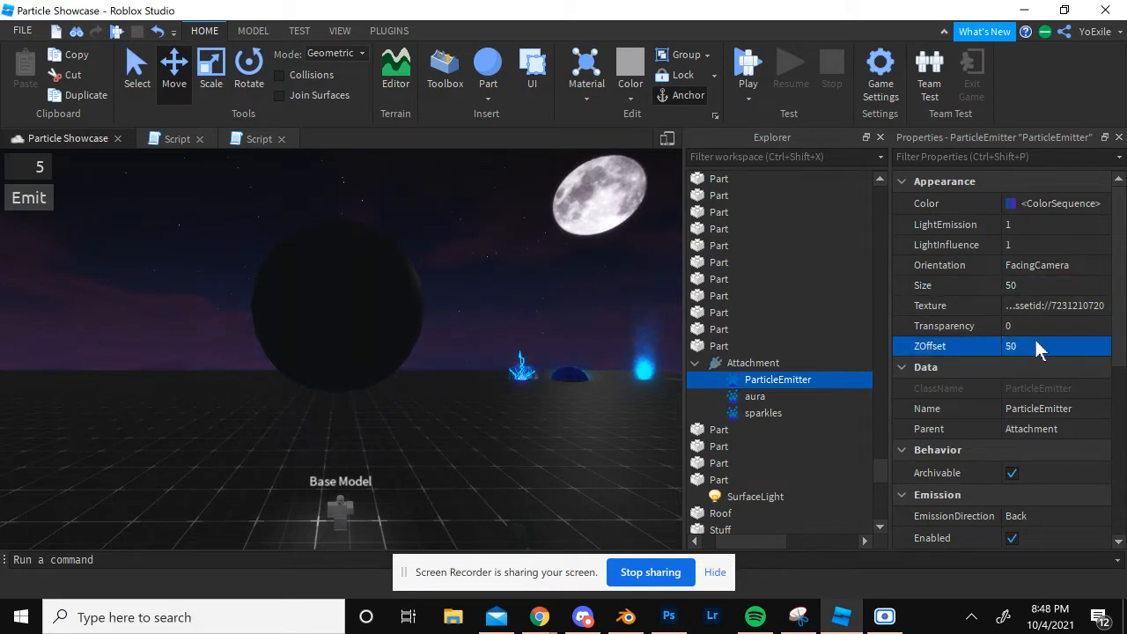
key(Return)
right_drag(484, 313, 651, 319)
text(50)
key(Return)
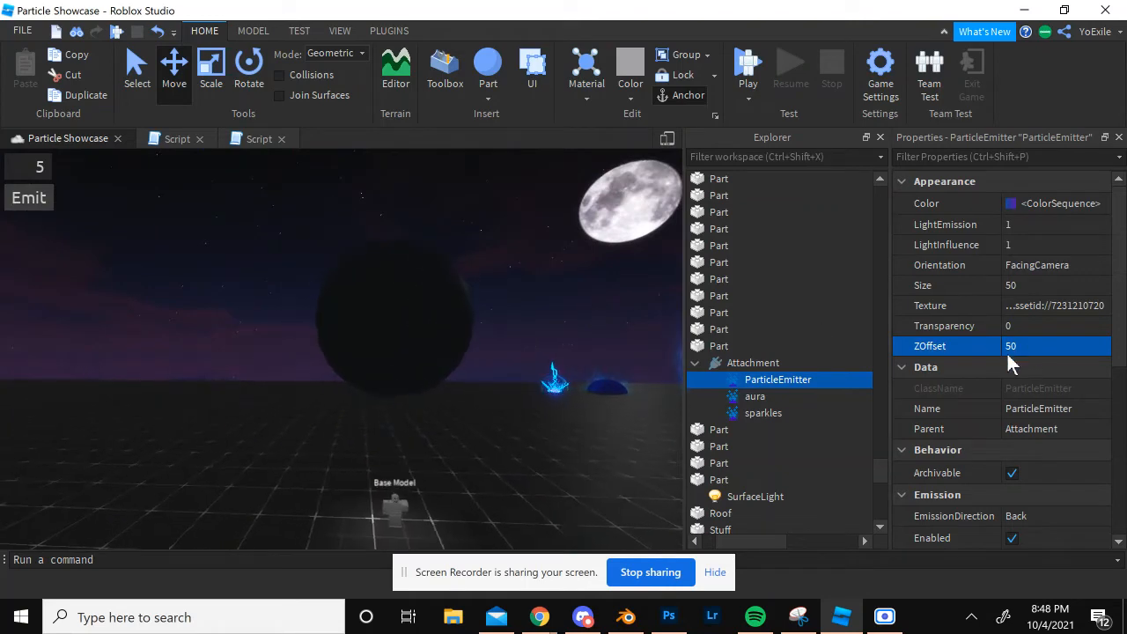
right_drag(390, 269, 376, 271)
Step: Set the ParticleEmitter's ZOffset back to 20
click(1017, 346)
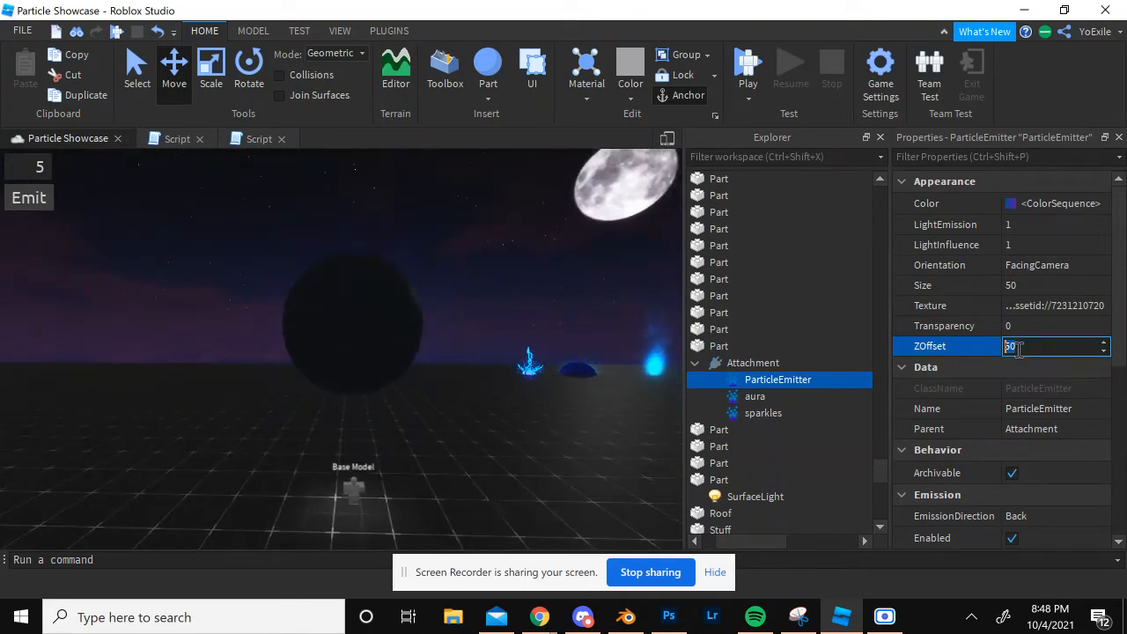
text(20)
key(Return)
right_drag(578, 336, 621, 344)
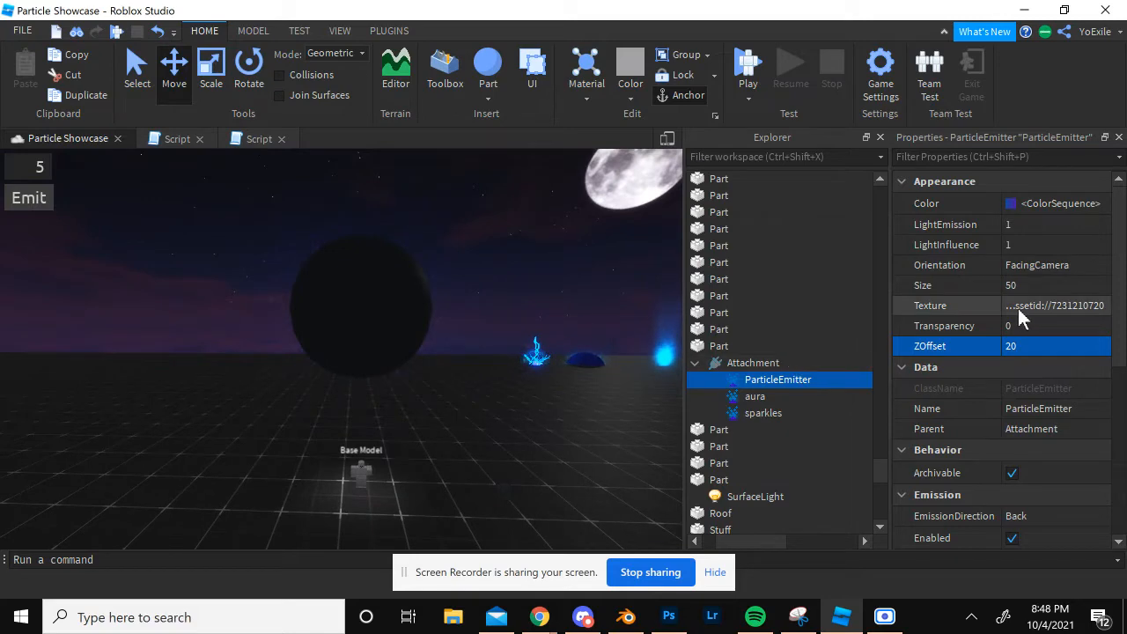
Step: Try a Lifetime of 5 on the ParticleEmitter, and return the Lifetime to 0.4
scroll(1045, 315, down, 3)
scroll(1013, 392, down, 2)
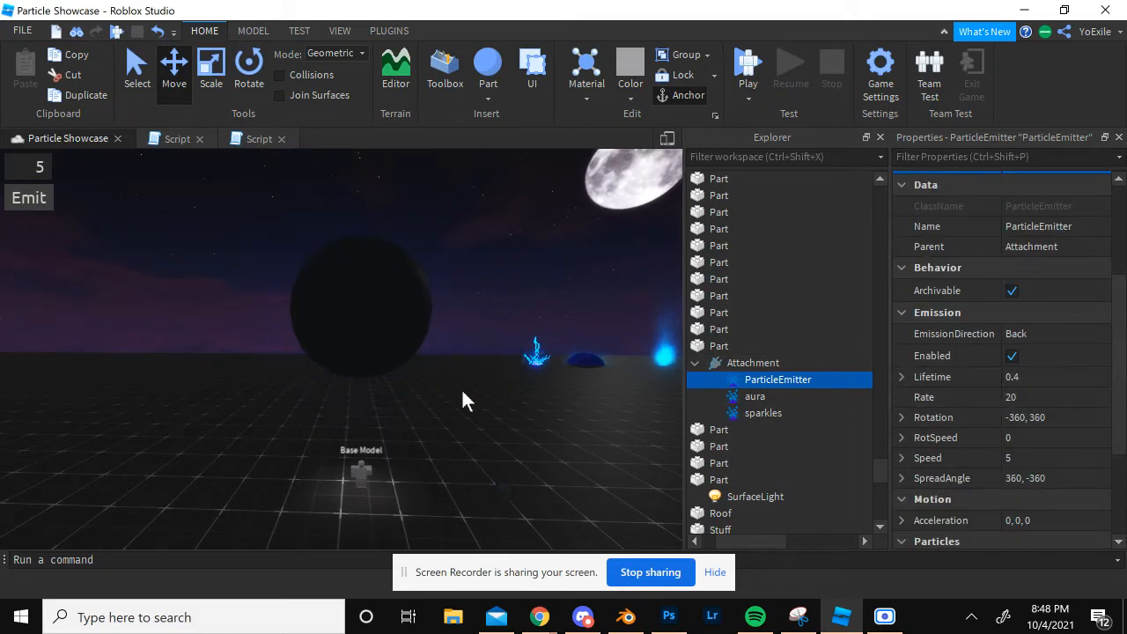
click(1055, 379)
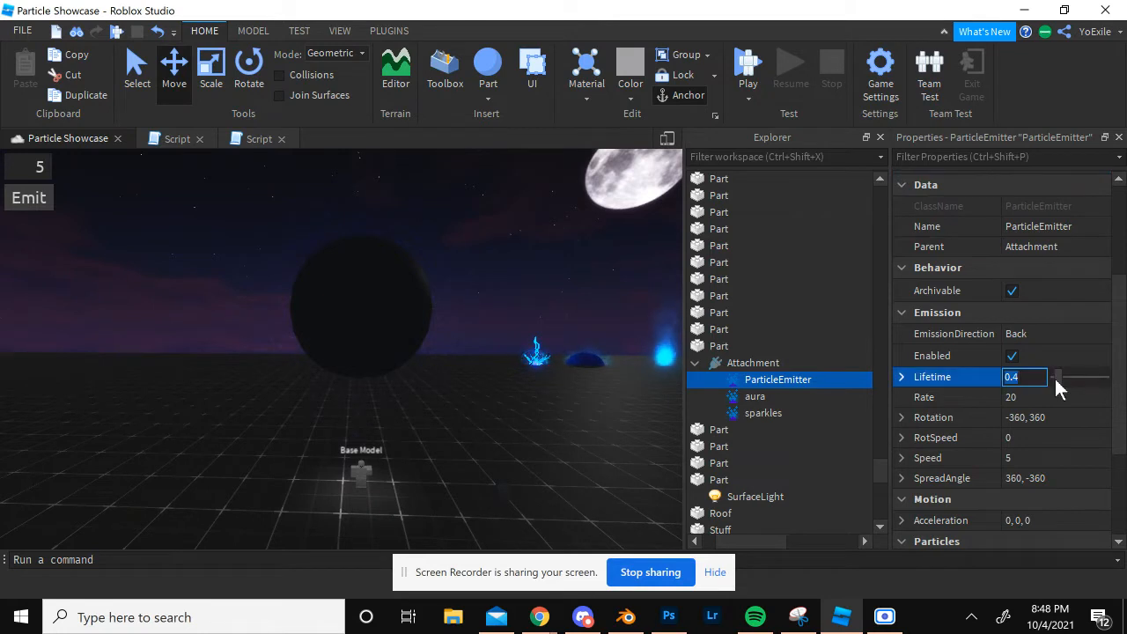
text(5)
key(Return)
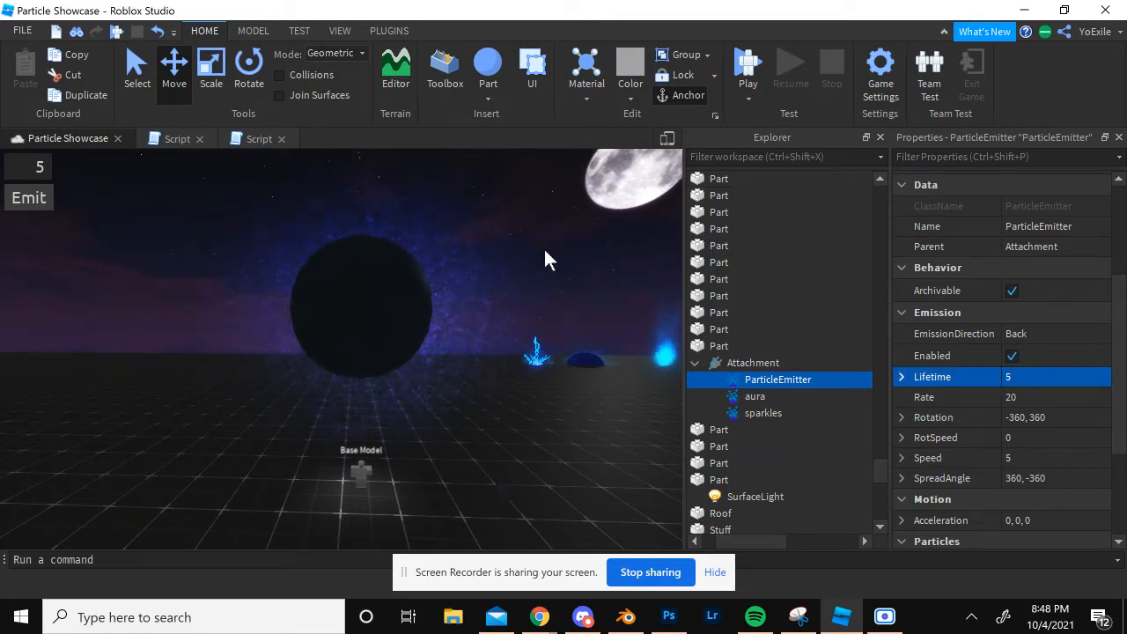
right_drag(558, 334, 509, 266)
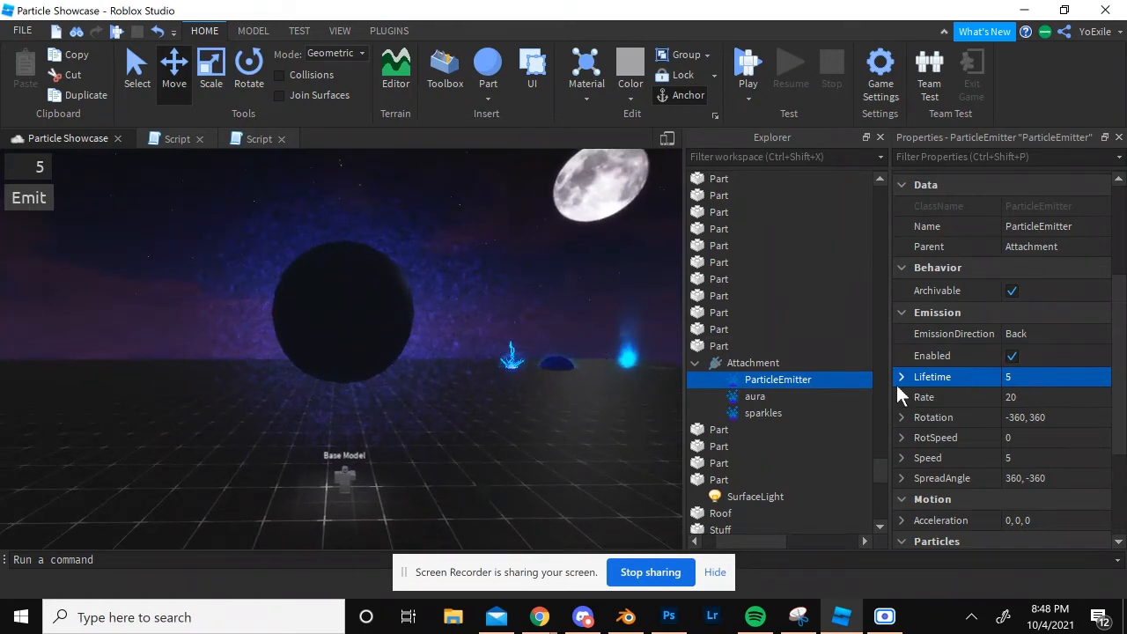
text(0.4)
key(Return)
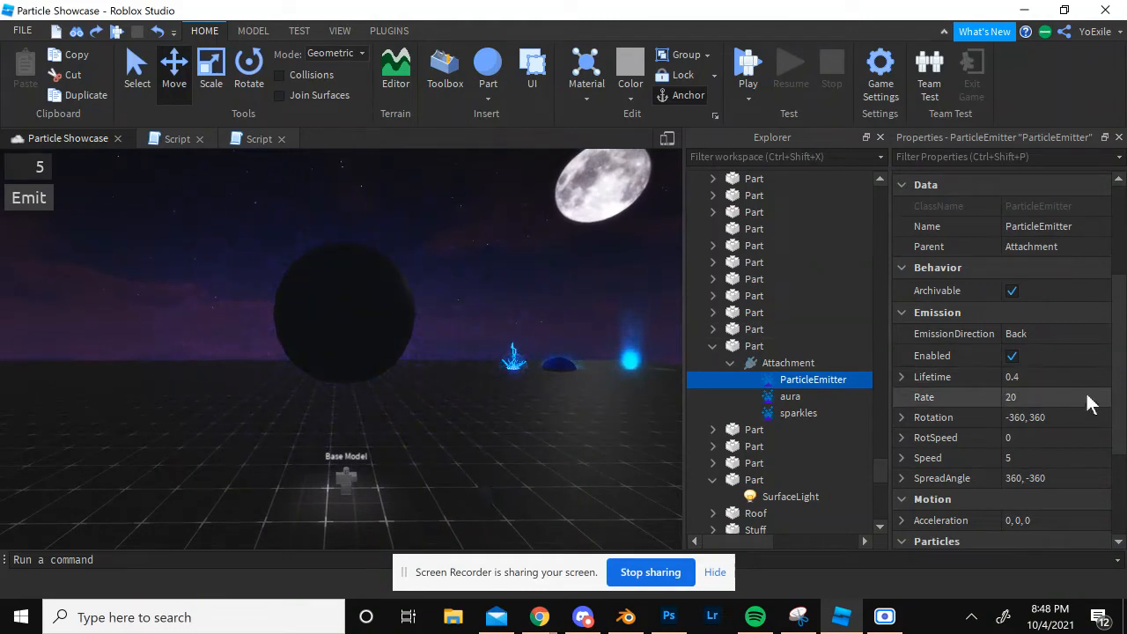
Step: Try a Rate of 100 on the ParticleEmitter, and return the Rate to 20
click(1048, 401)
text(100)
key(Return)
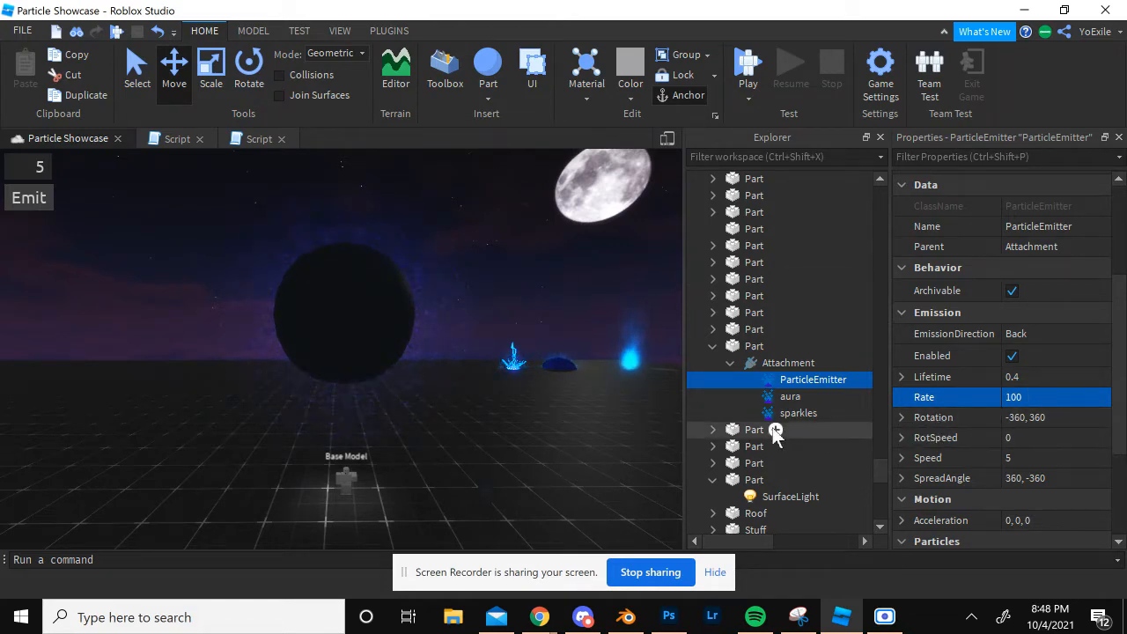
click(1046, 398)
text(20)
key(Return)
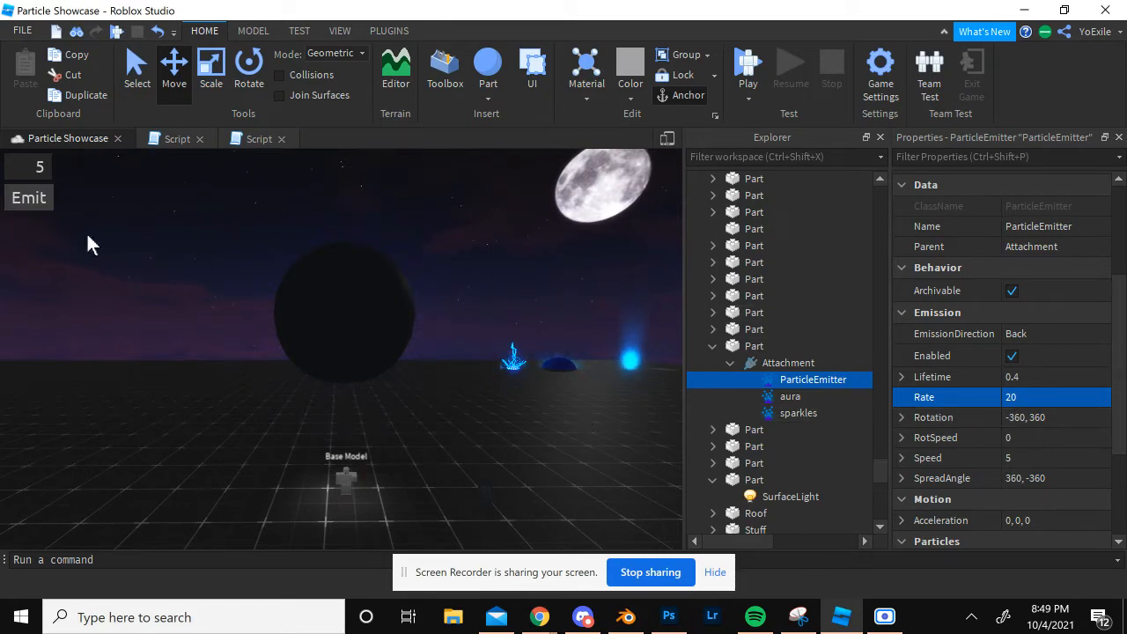
Step: Set the ParticleEmitter's Rotation range to -180, 180 and view the orb up close
click(1039, 415)
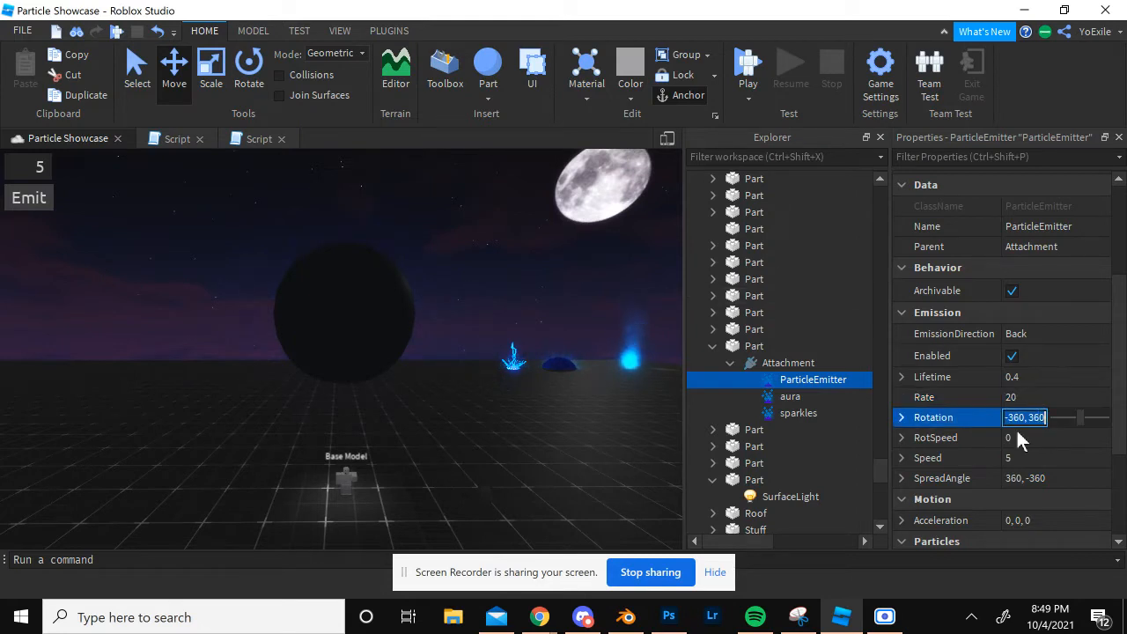
text(-180,)
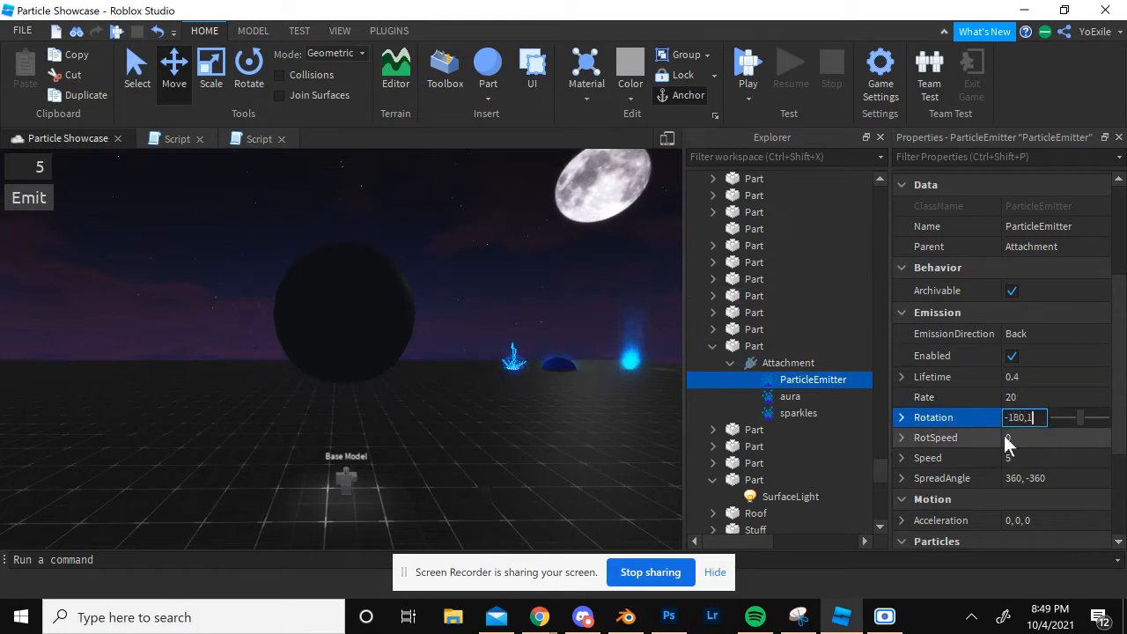
text( 180)
key(Return)
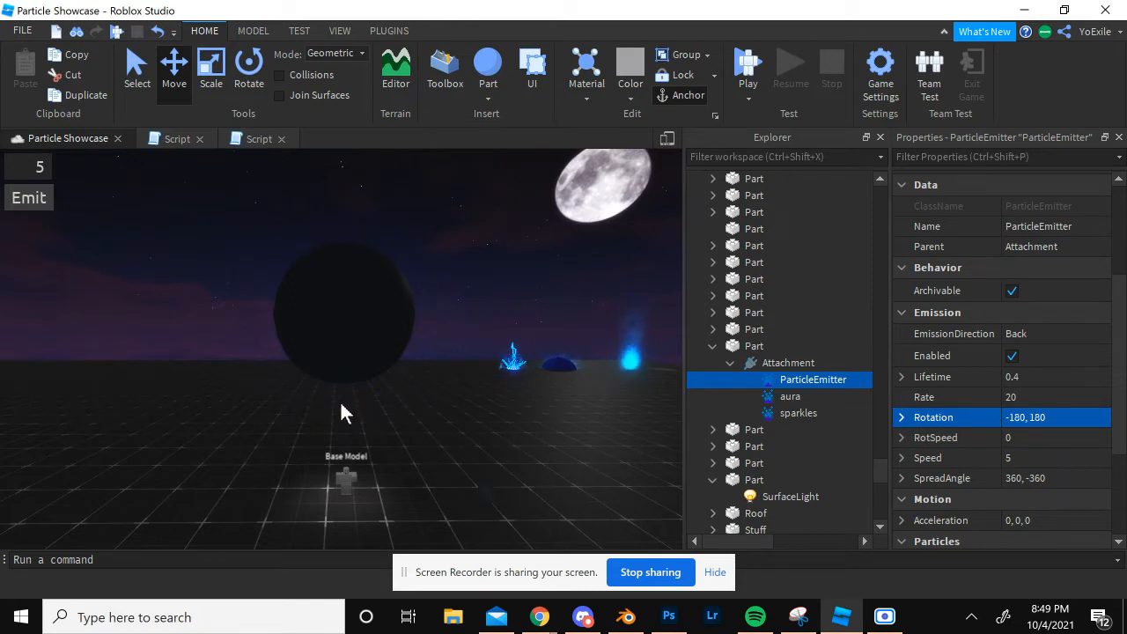
key(w)
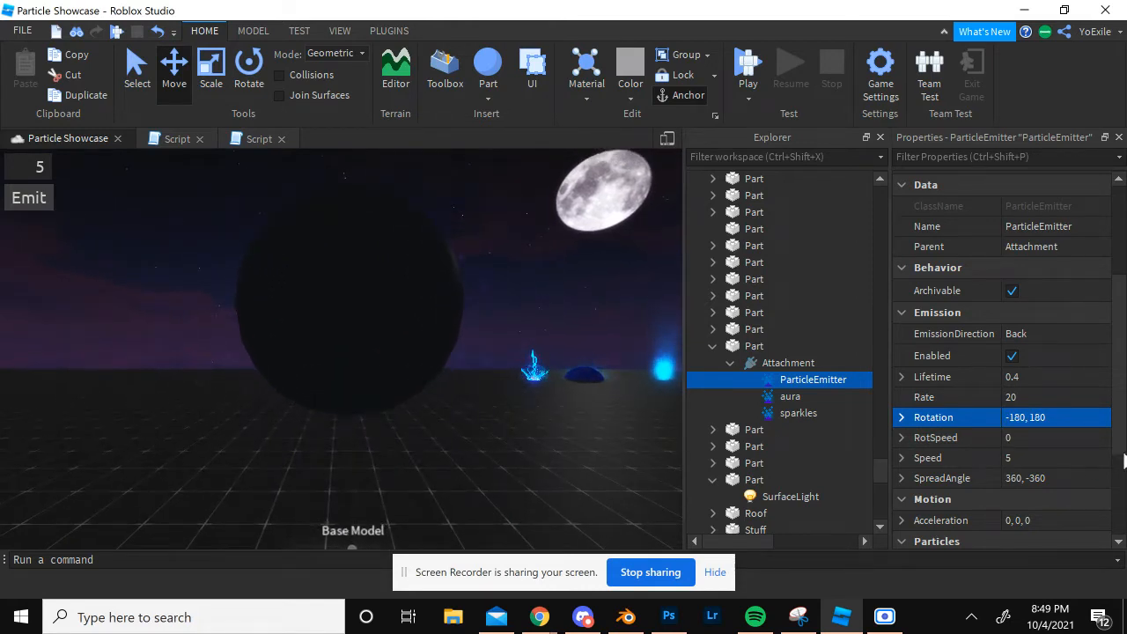
Step: Set both ends of the ParticleEmitter's Rotation range to -360
click(1051, 417)
text(-360, -360)
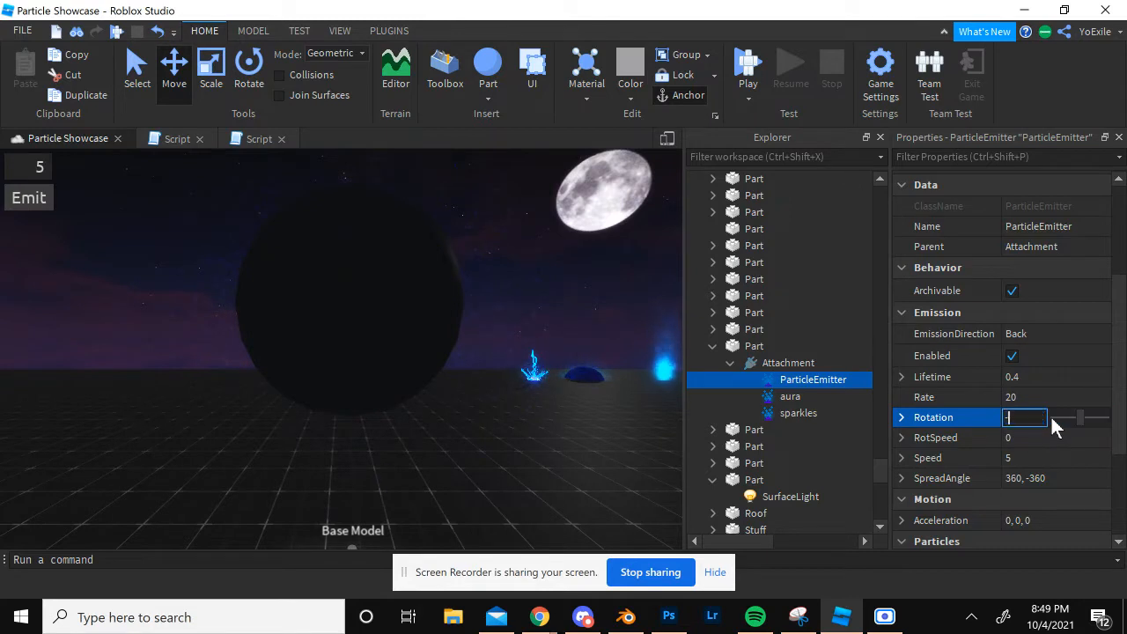
key(Return)
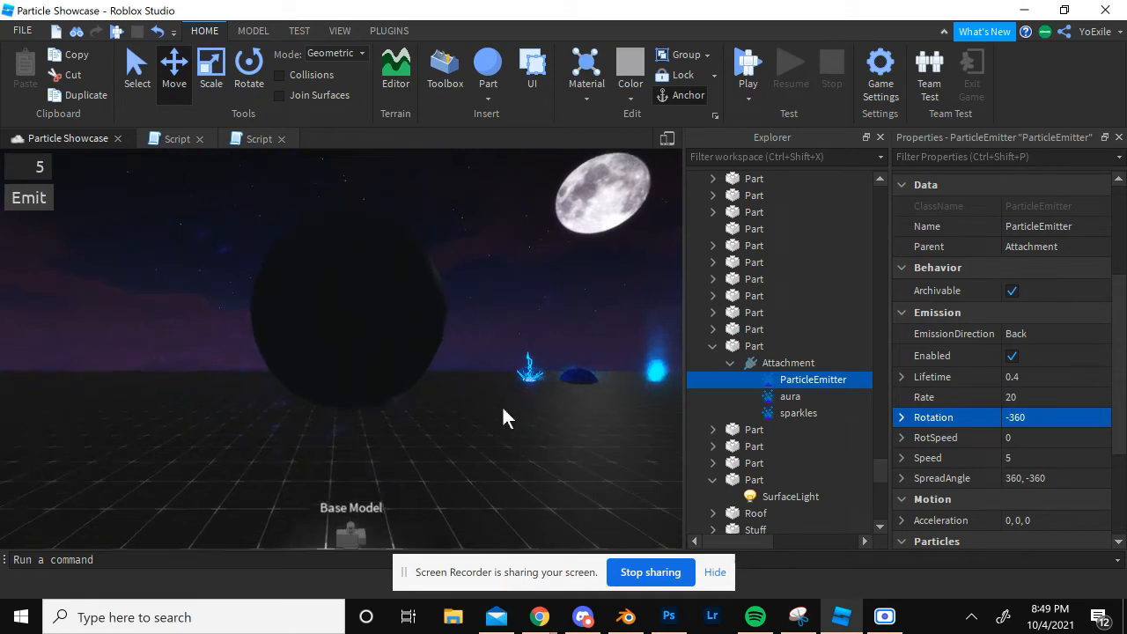
scroll(502, 405, down, 3)
Step: Set the ParticleEmitter's Rotation range back to -360, 360
click(1042, 417)
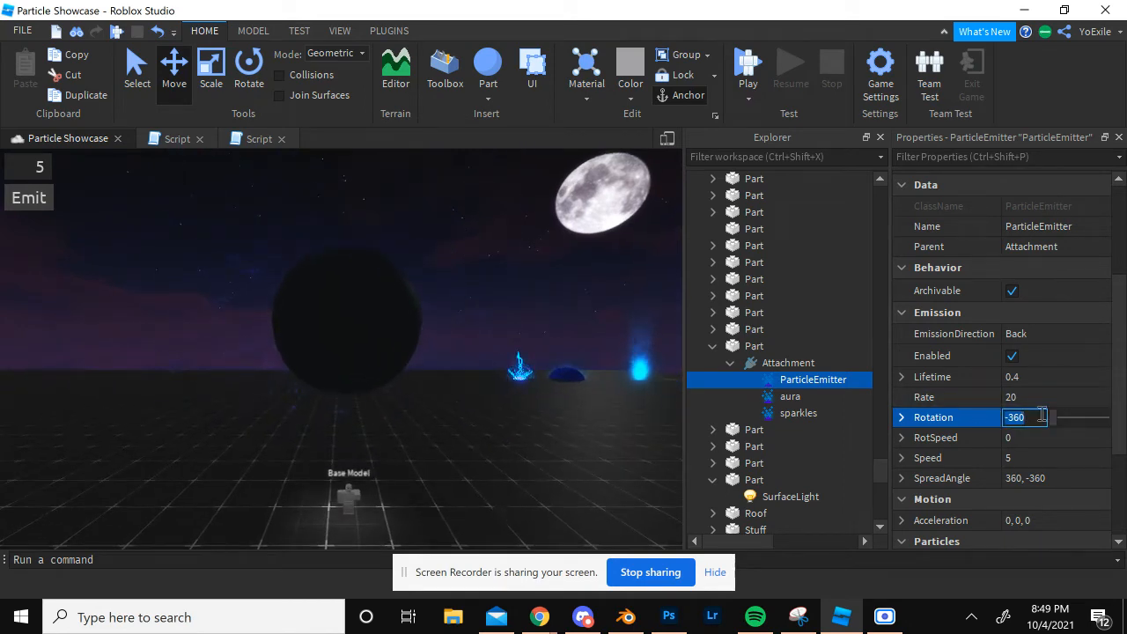
text(-360,360)
key(Return)
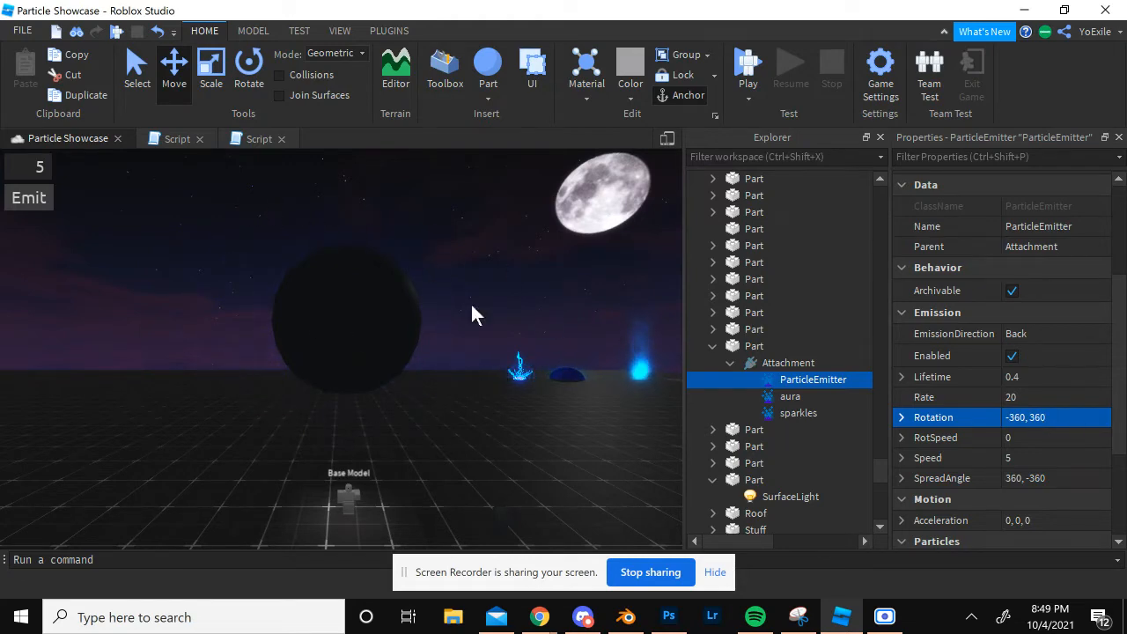
Step: Try a Speed of 100 on the ParticleEmitter, and undo the change
scroll(1045, 443, down, 2)
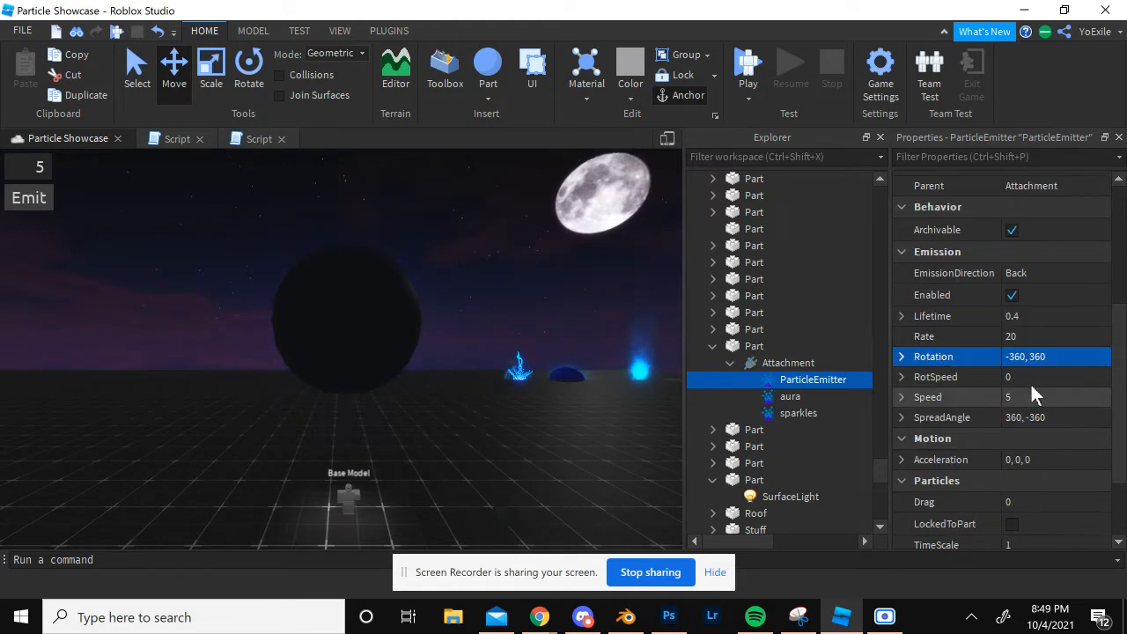
click(1046, 396)
text(100)
key(Return)
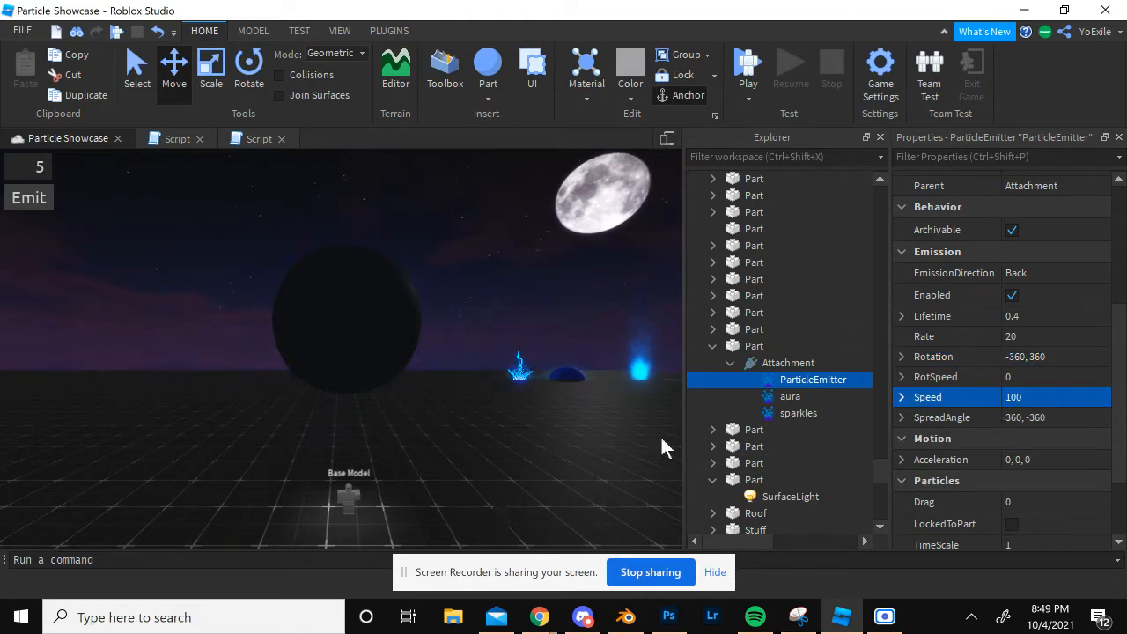
key(ctrl+z)
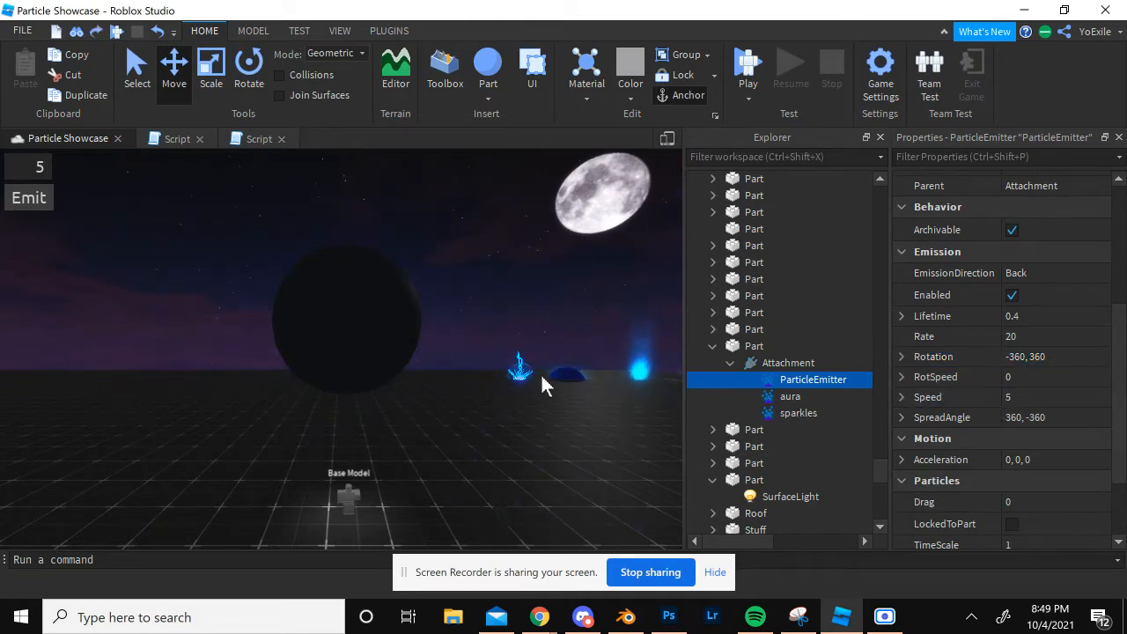
right_drag(537, 334, 536, 333)
key(s)
key(w)
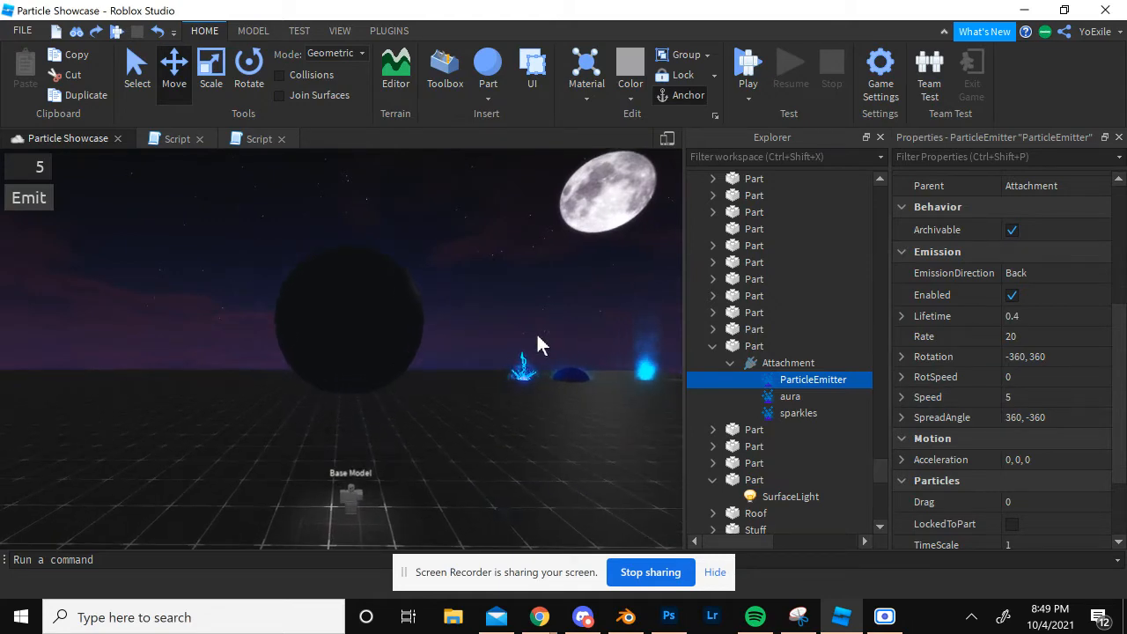
key(a)
key(d)
key(w)
key(s)
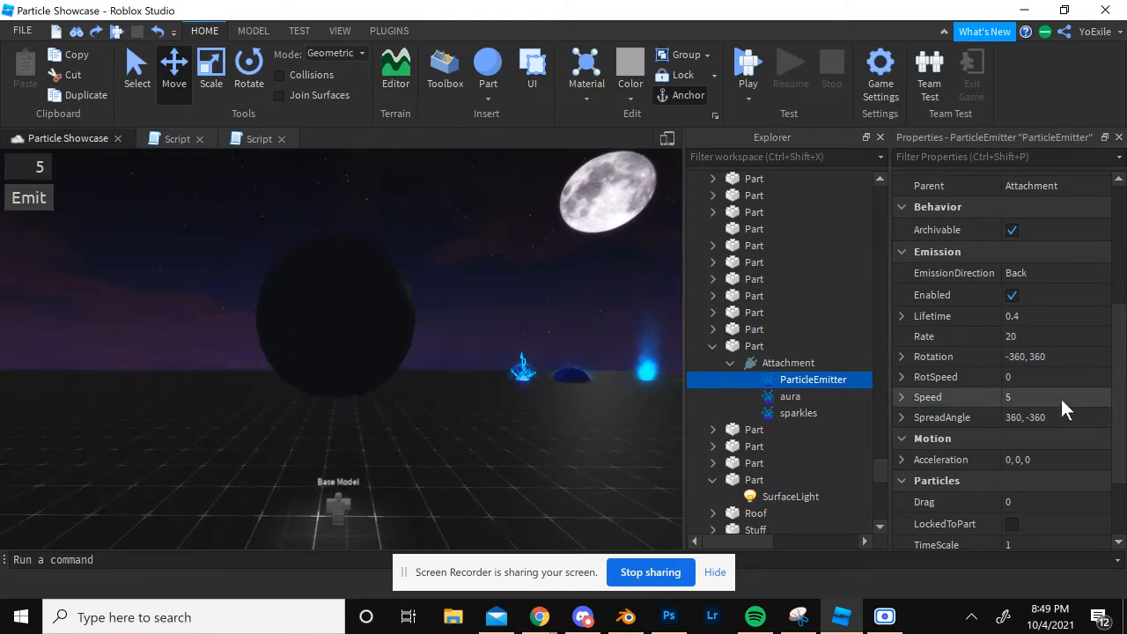
Step: Try a Speed of 0.002 on the ParticleEmitter, and undo the change
click(1030, 398)
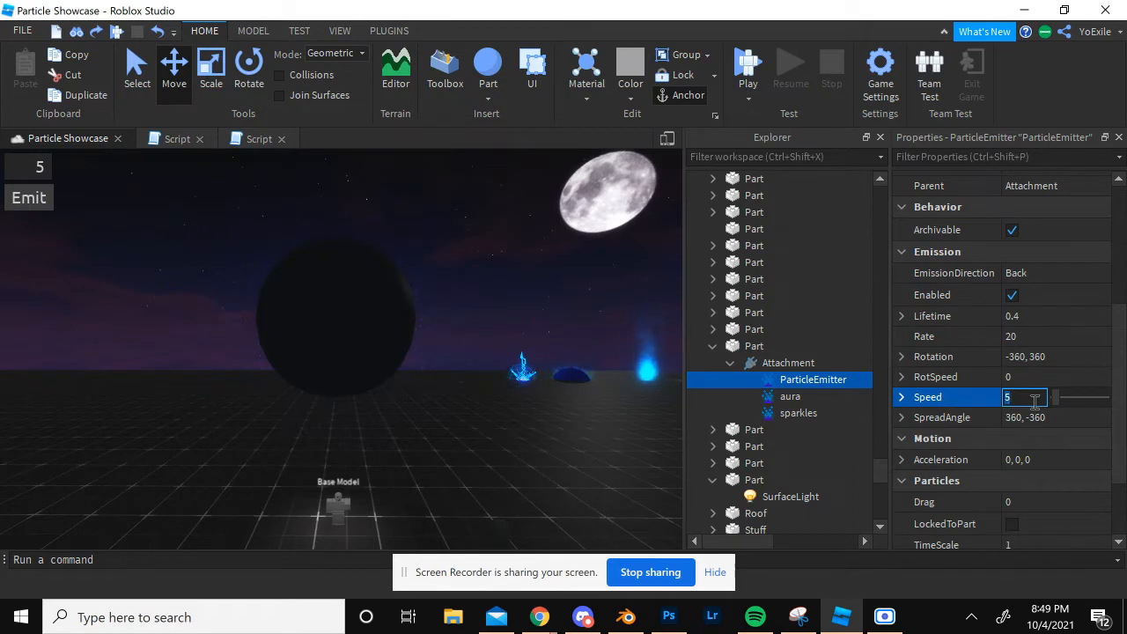
text(0.002)
key(Return)
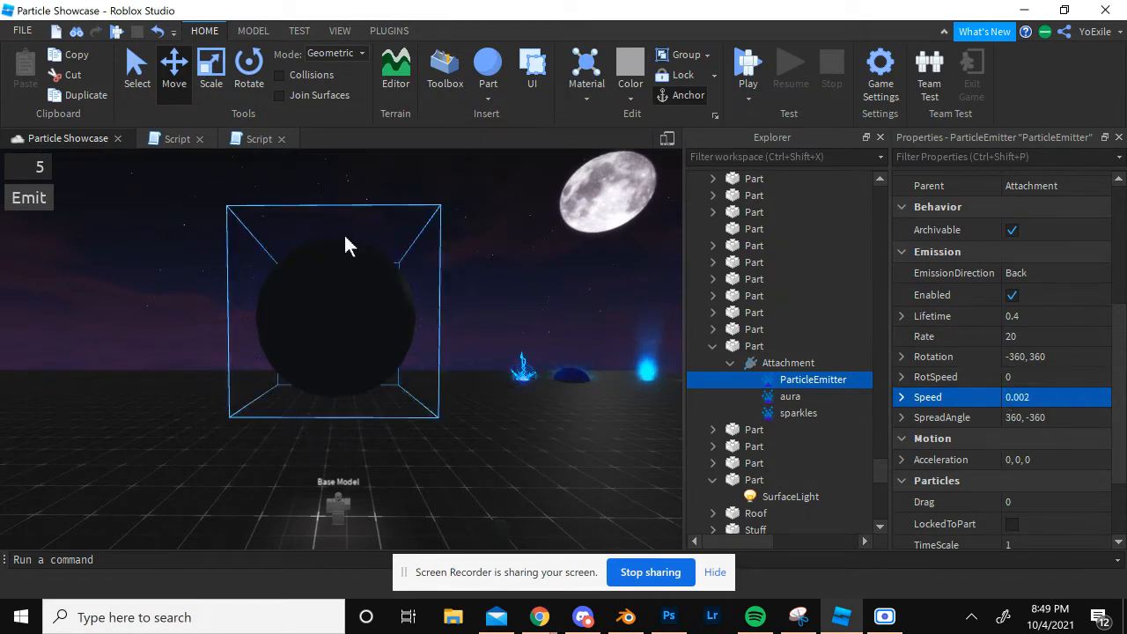
key(a)
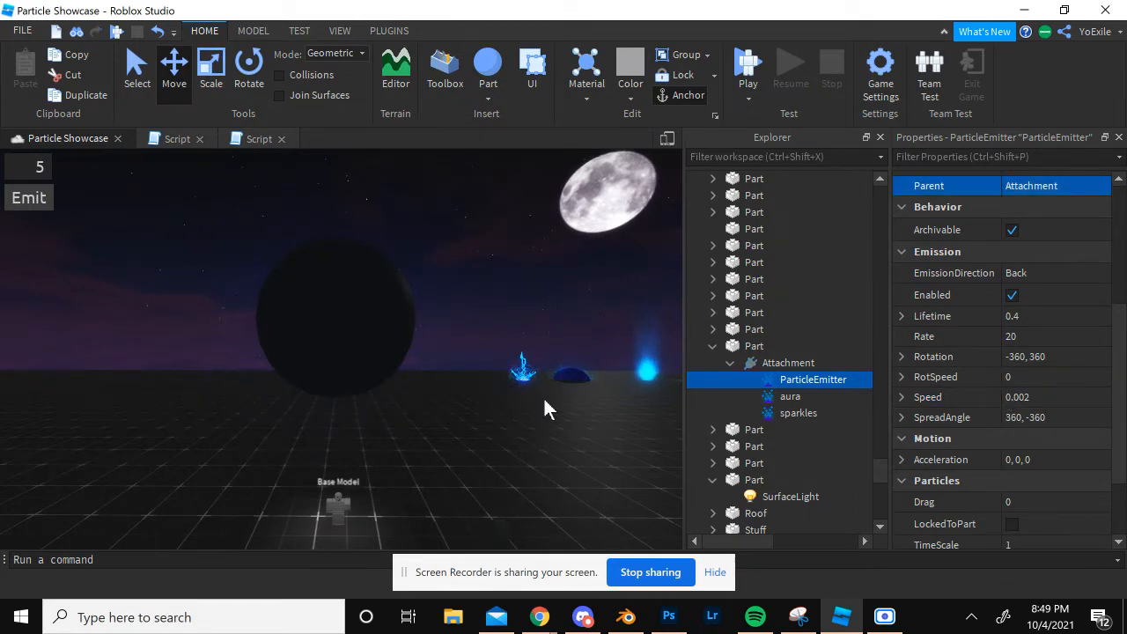
key(ctrl+z)
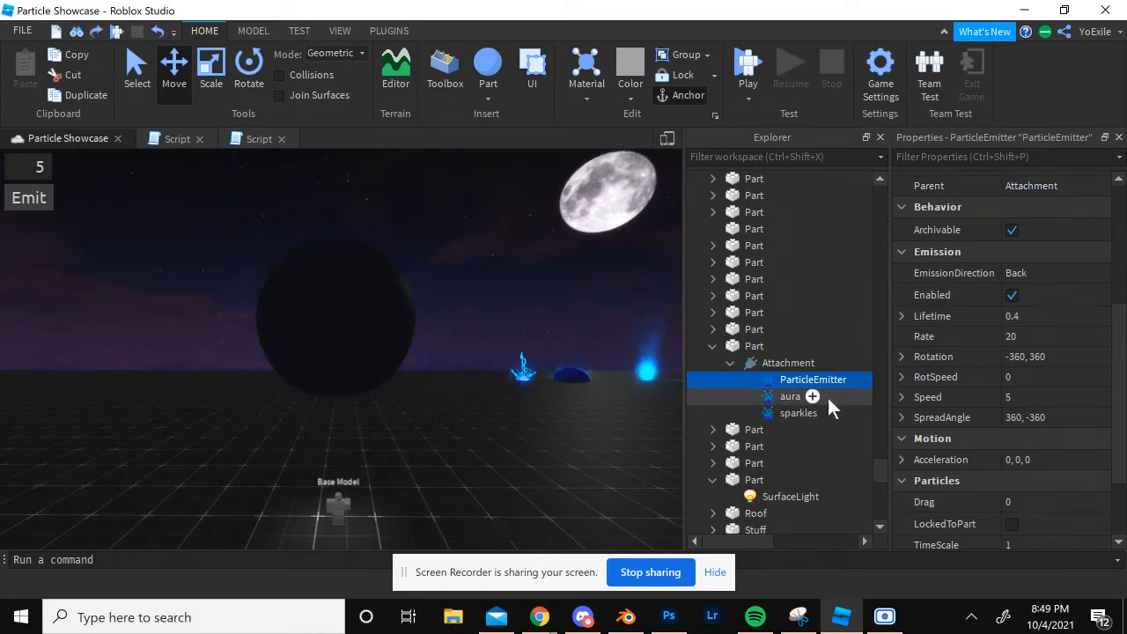
Step: Look through the ParticleEmitter's remaining motion, particle and appearance properties
scroll(1044, 414, down, 3)
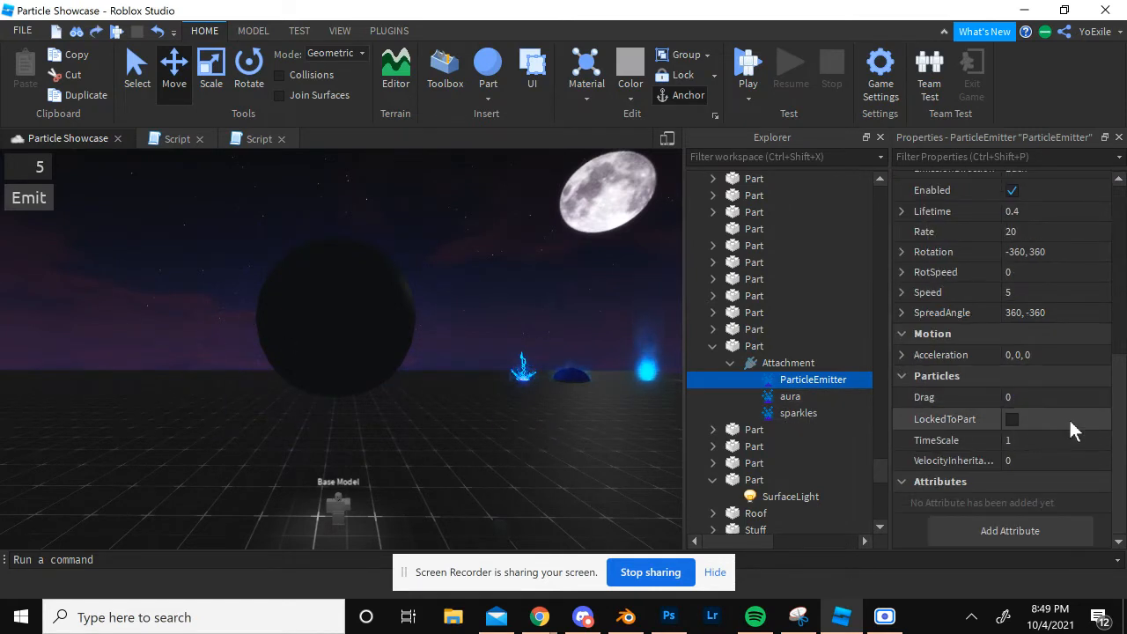
scroll(1068, 418, up, 5)
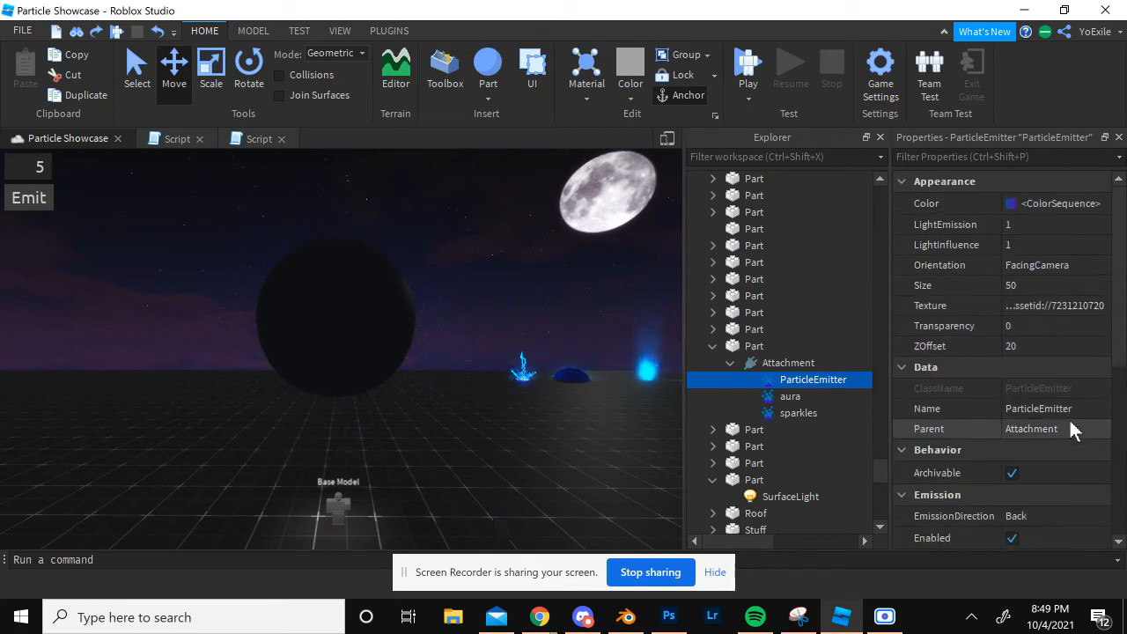
Step: View the color gradient of the ParticleEmitter's Color property, and close it without changes
click(1105, 203)
click(1105, 203)
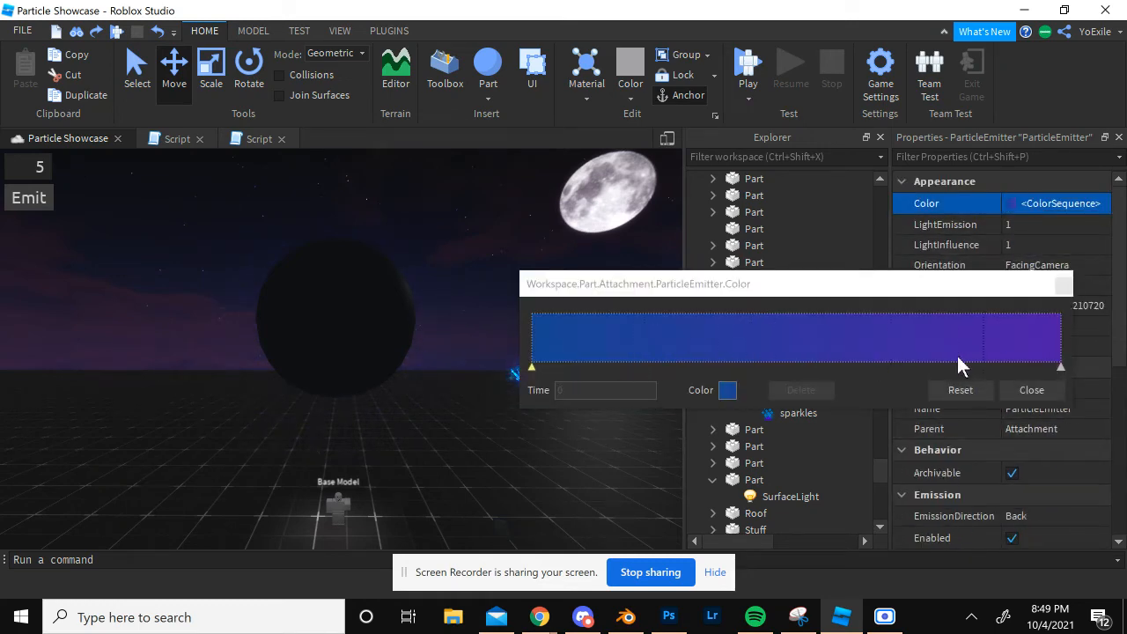
click(1064, 287)
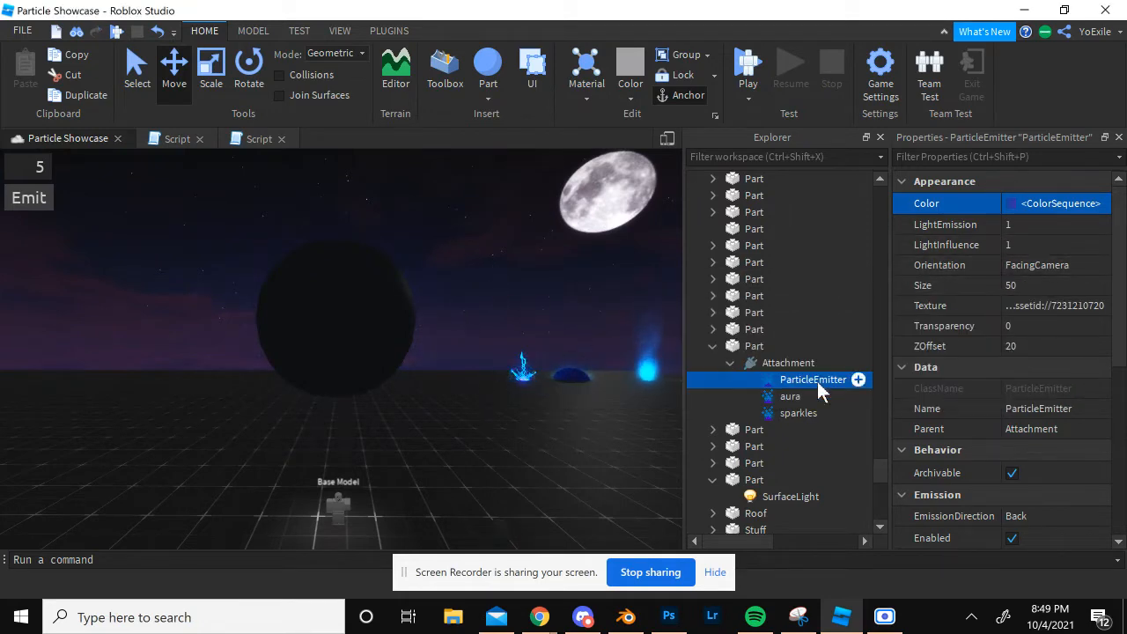
Step: Enable the aura particle emitter in the orb's attachment
click(785, 398)
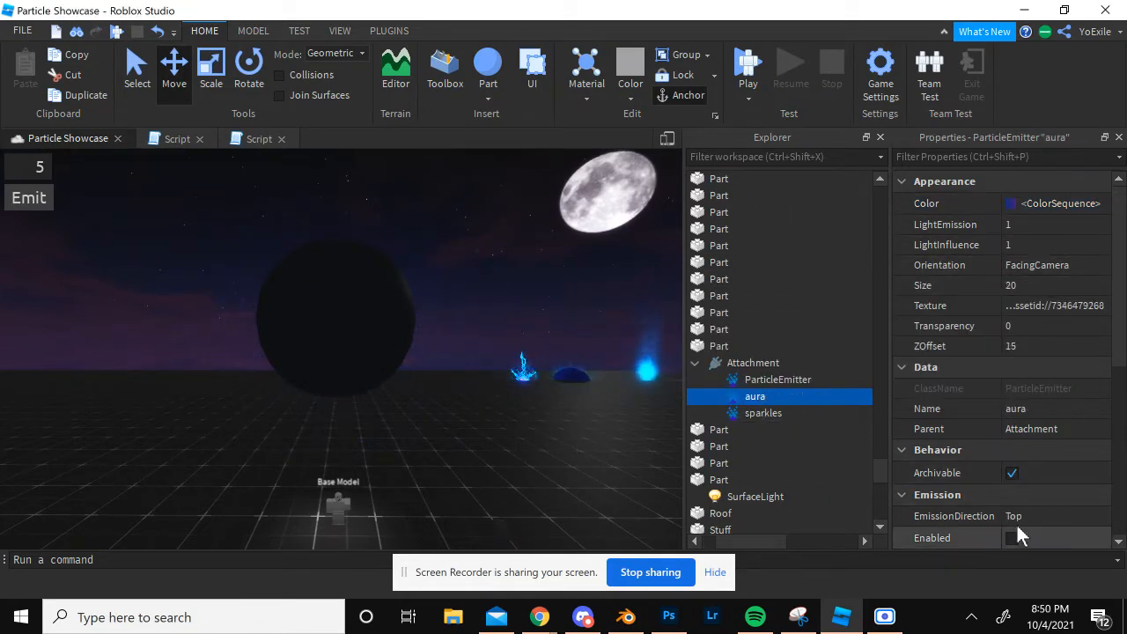
click(1011, 535)
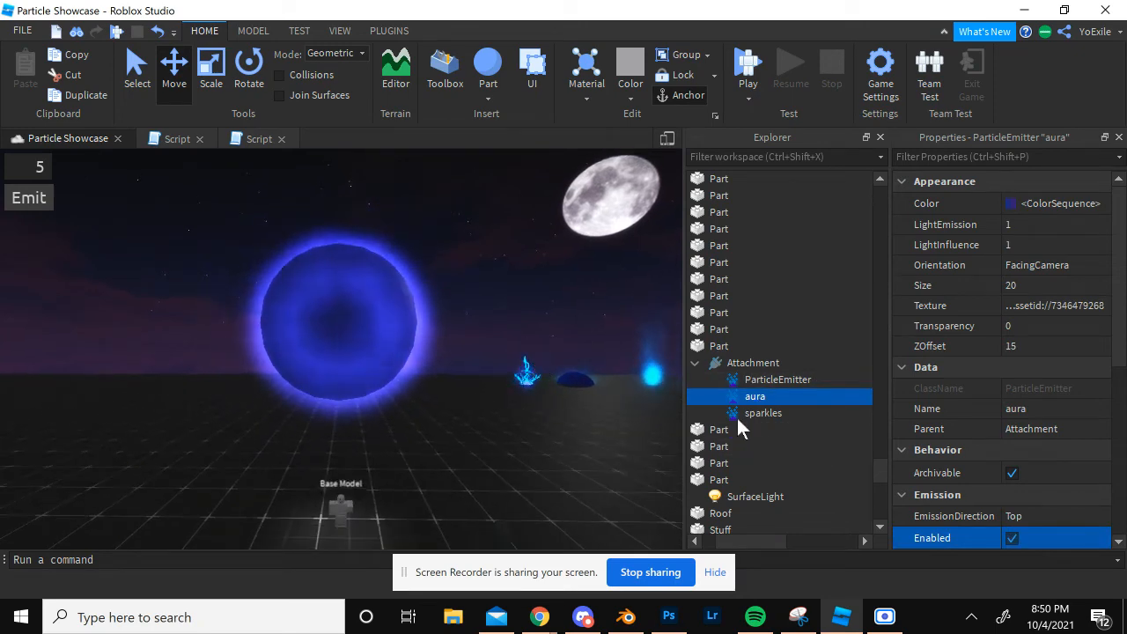
scroll(951, 424, down, 3)
scroll(951, 423, up, 3)
Step: Try a ZOffset of 0 on the aura emitter, and set it back to 15
click(1050, 347)
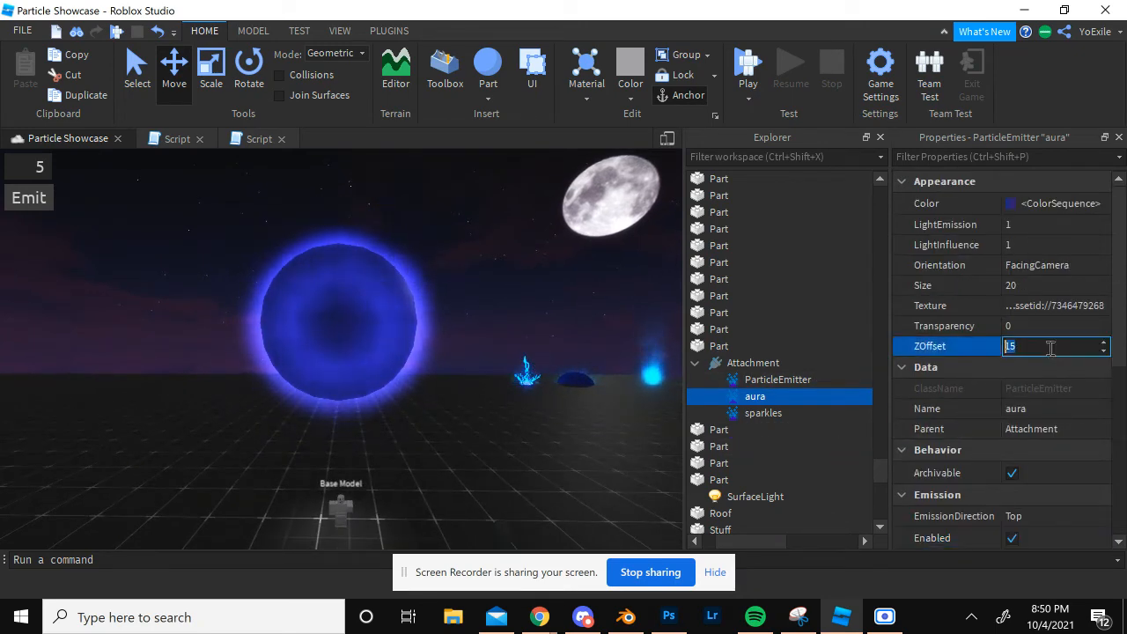
text(0)
key(Return)
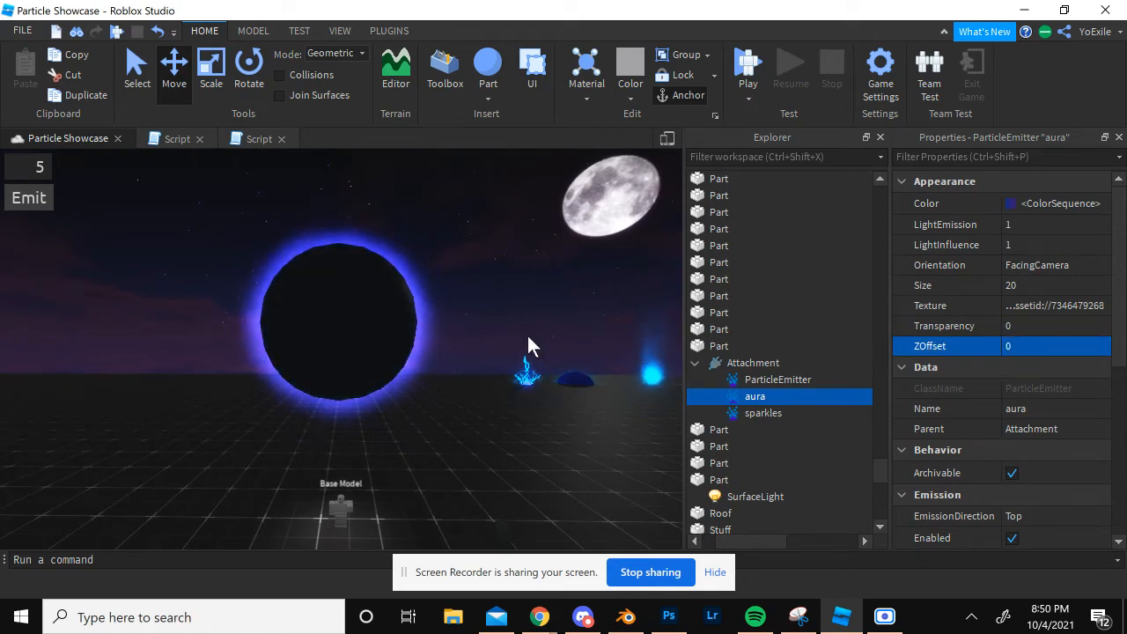
click(1033, 352)
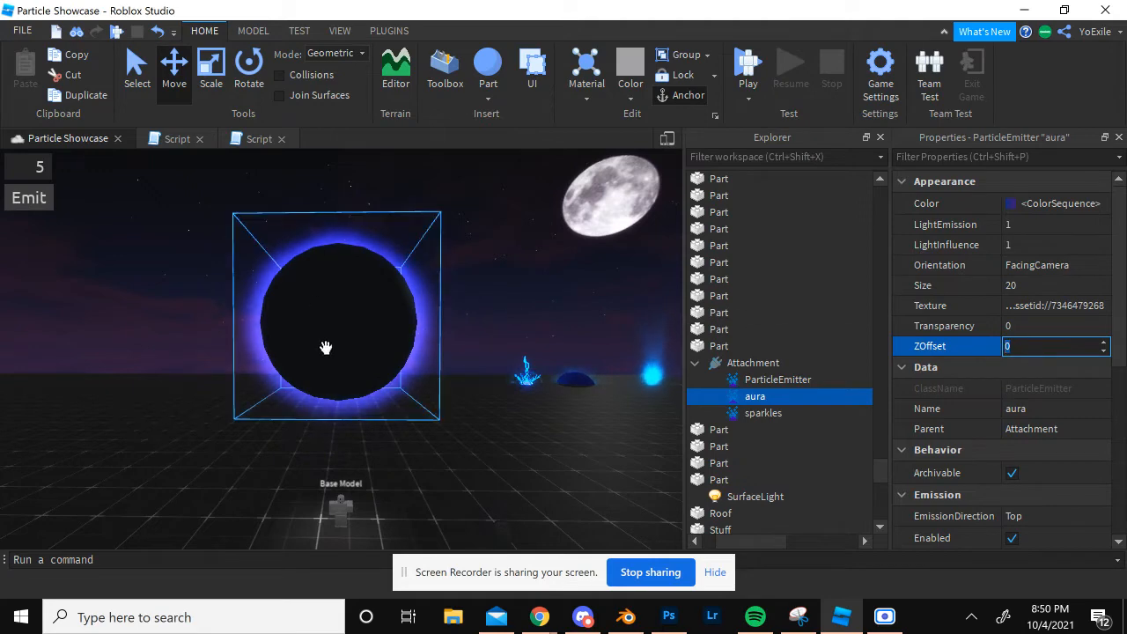
text(15)
key(Return)
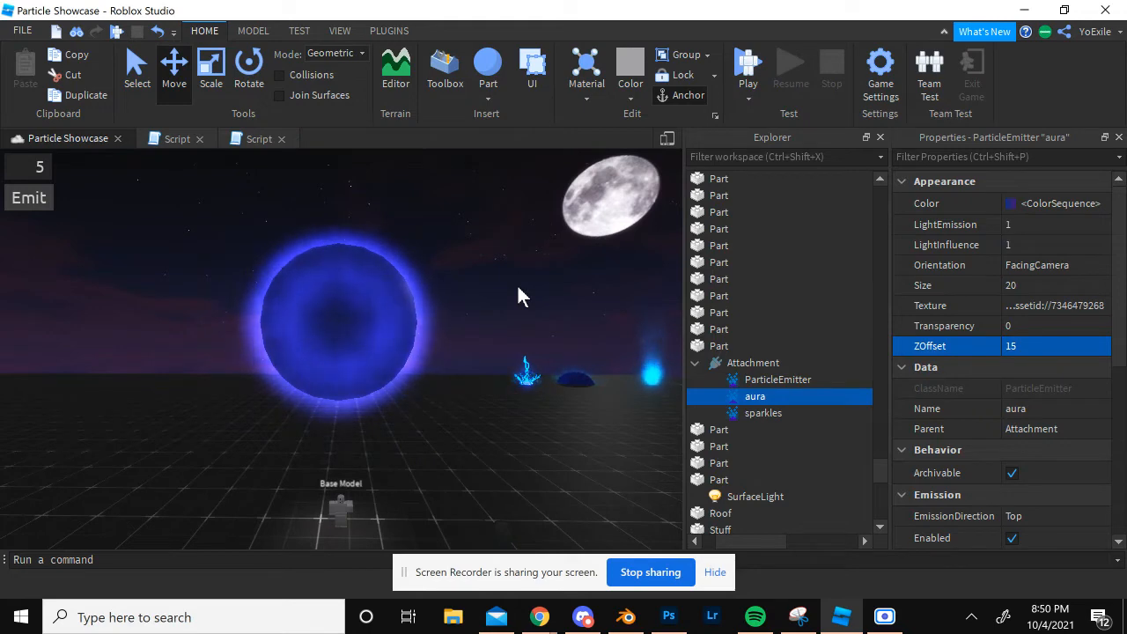
Step: Examine the aura around the sphere from different distances and heights
key(a)
key(w)
key(d)
key(a)
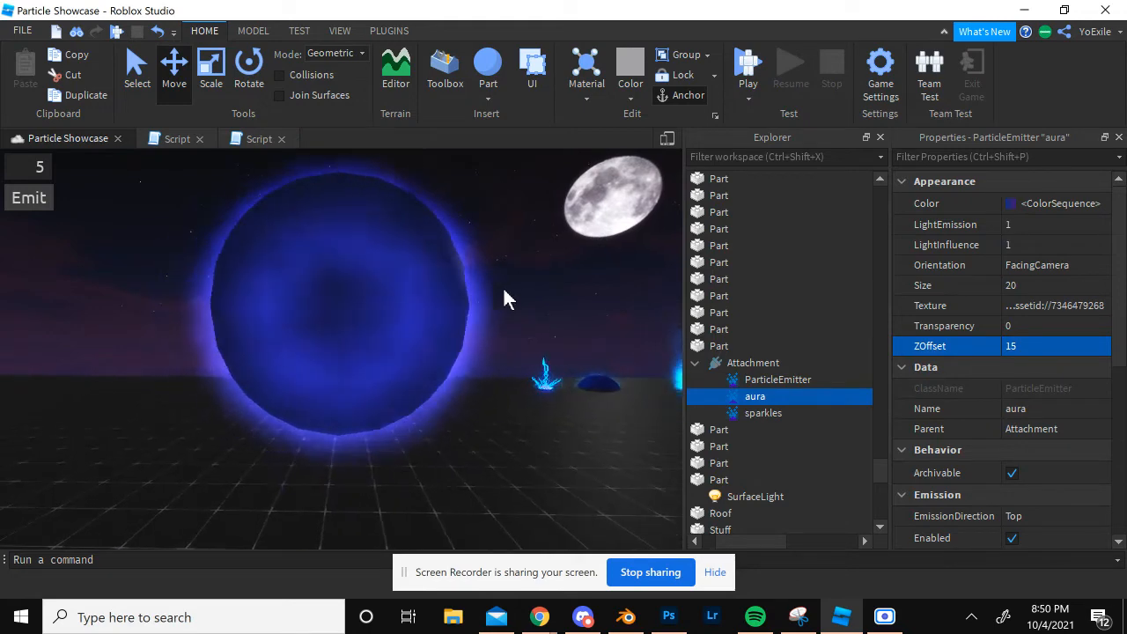
key(s)
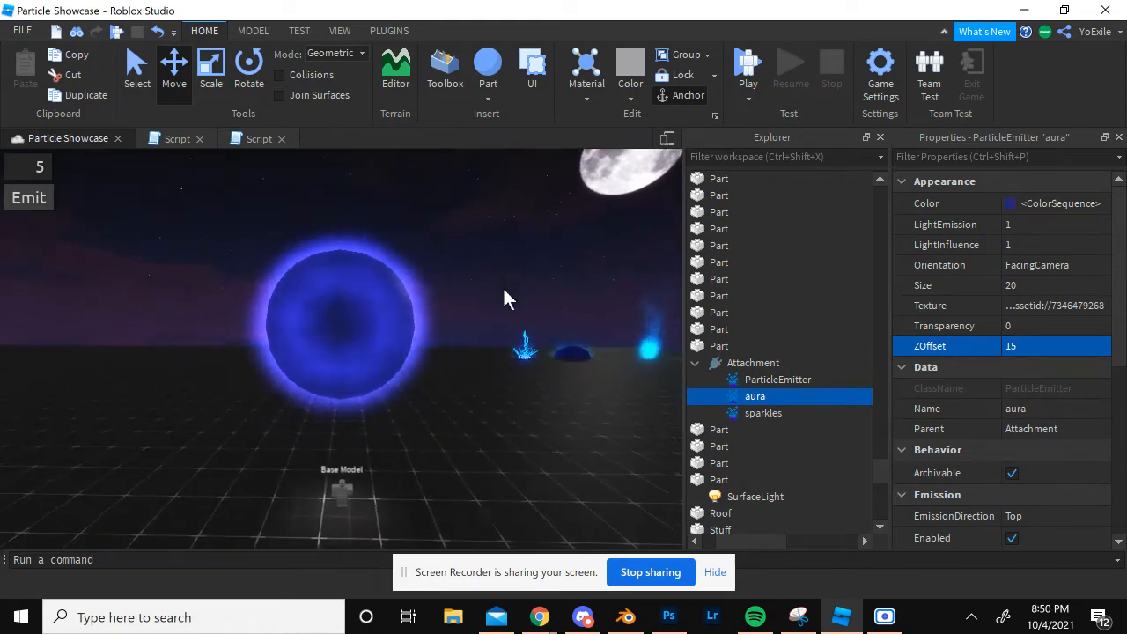
key(q)
right_drag(503, 289, 505, 290)
key(e)
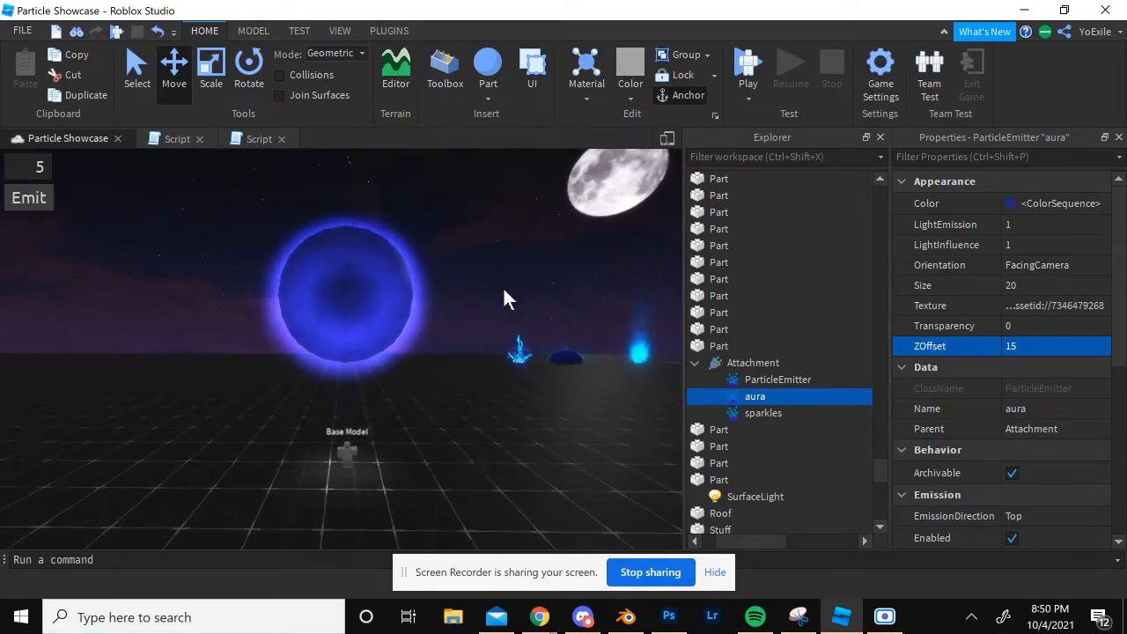
key(w)
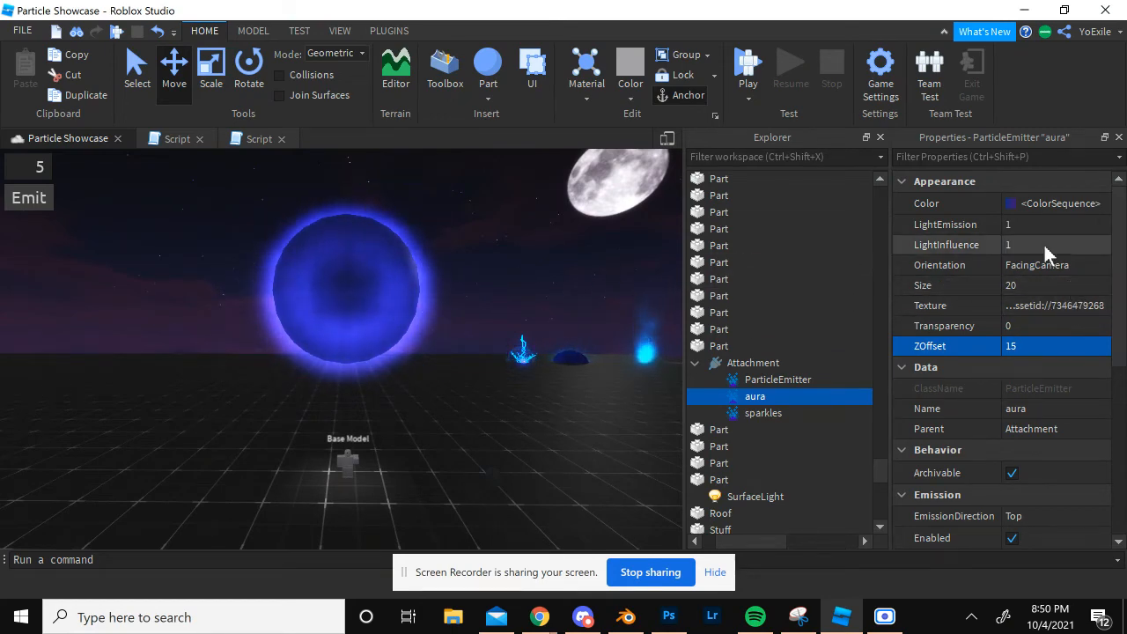
Step: Try a Size of 50 on the aura emitter, and undo the change
click(1039, 284)
text(50)
key(Return)
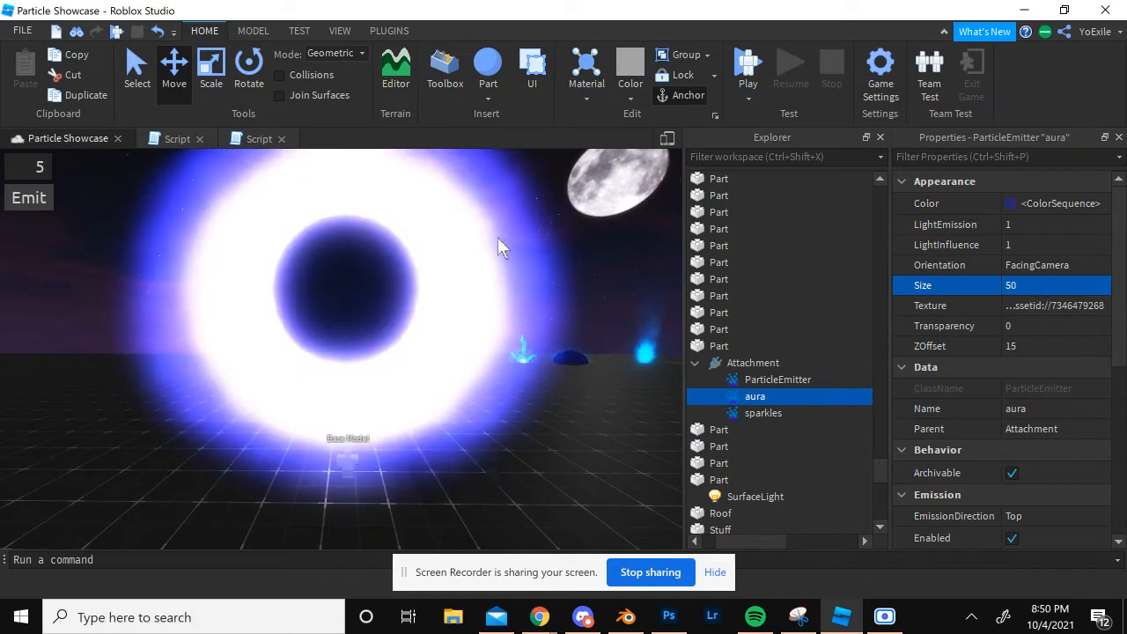
key(ctrl+z)
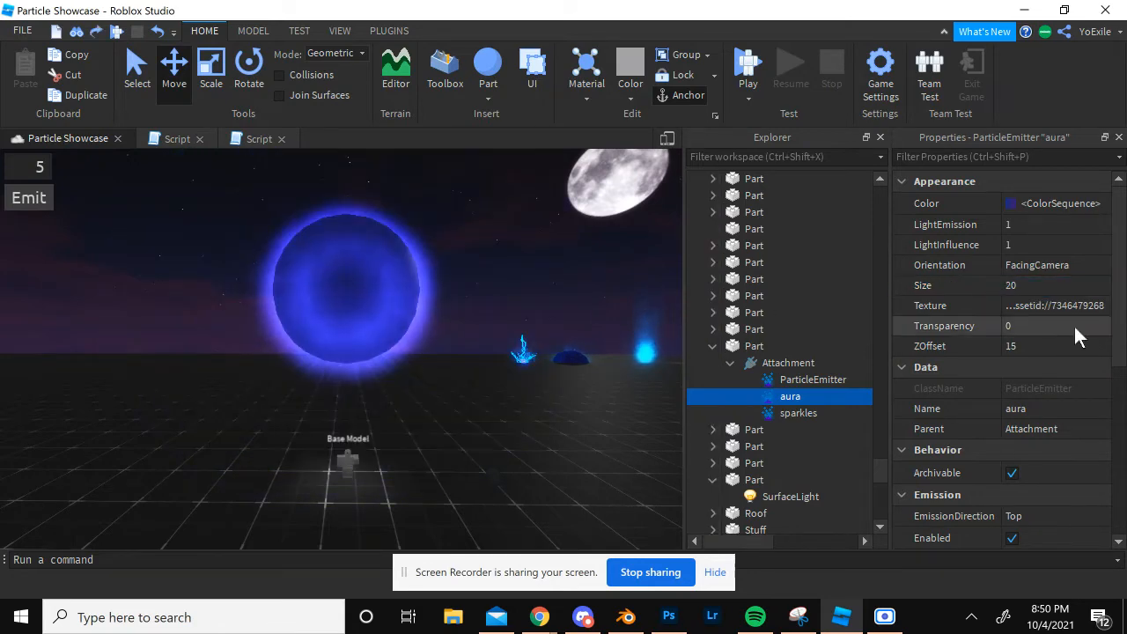
Step: Try a Lifetime of 100 on the aura emitter, and undo the change
scroll(1022, 323, down, 1)
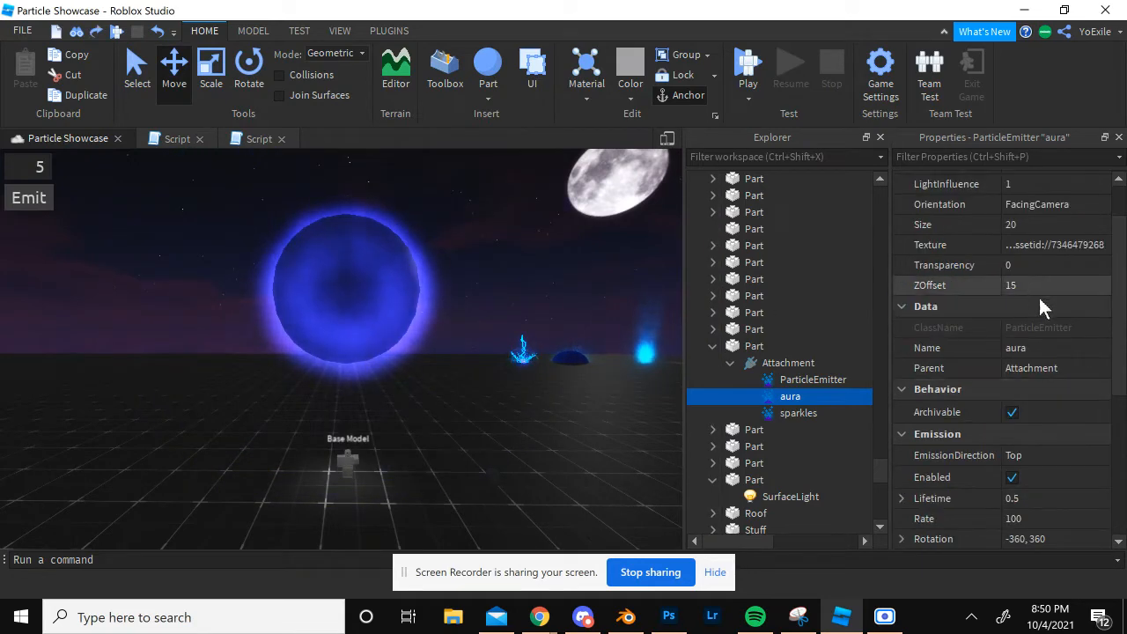
scroll(1039, 298, down, 3)
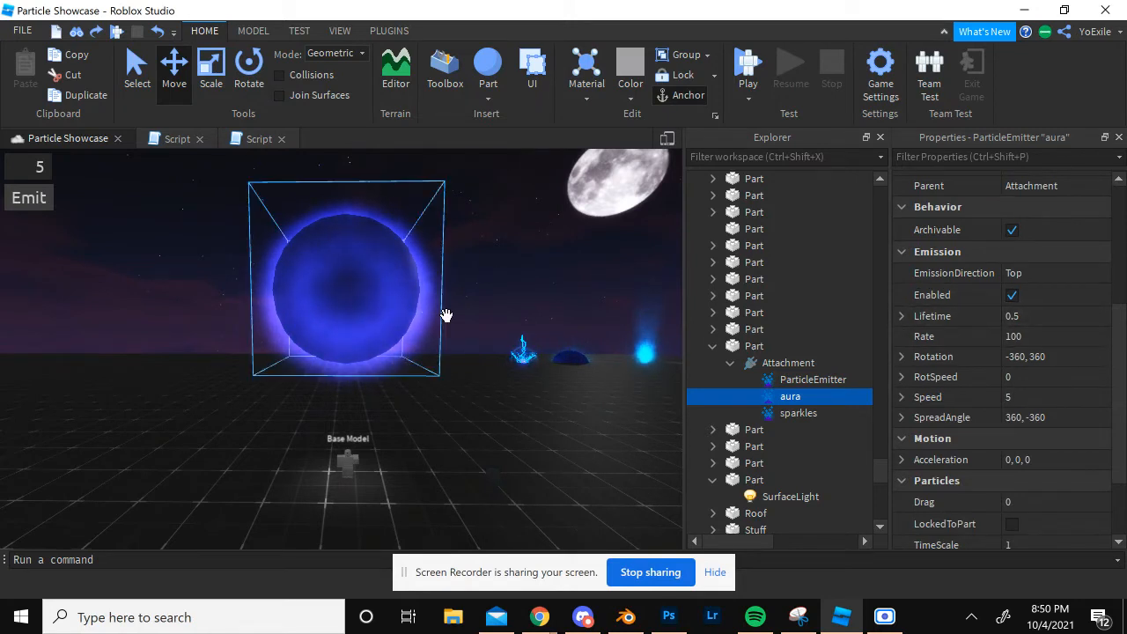
click(1015, 315)
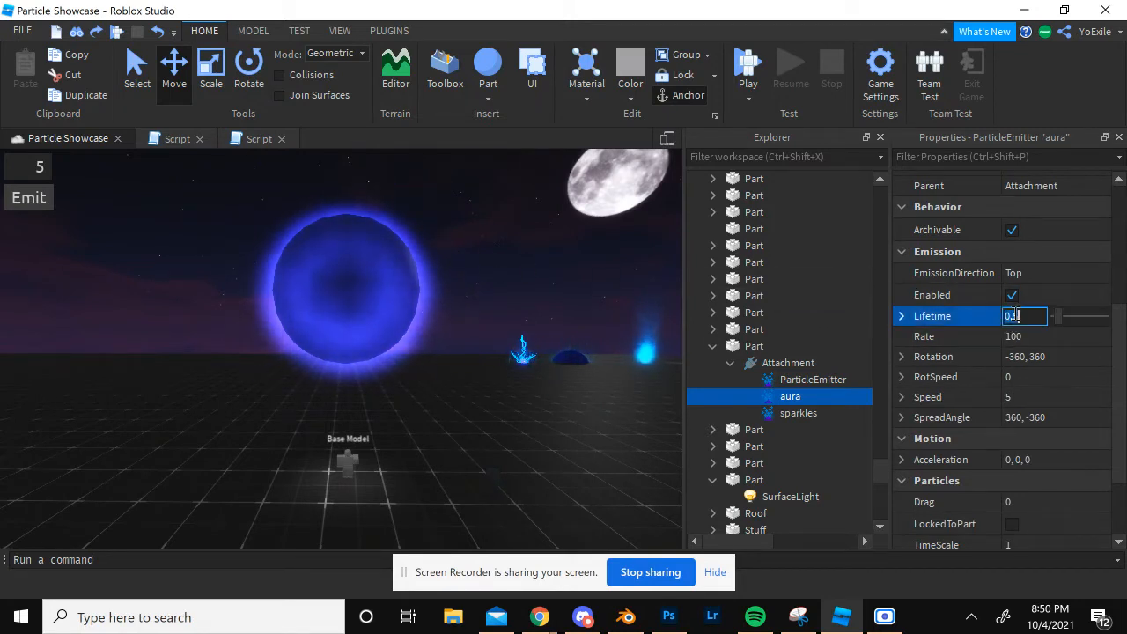
text(100)
key(Return)
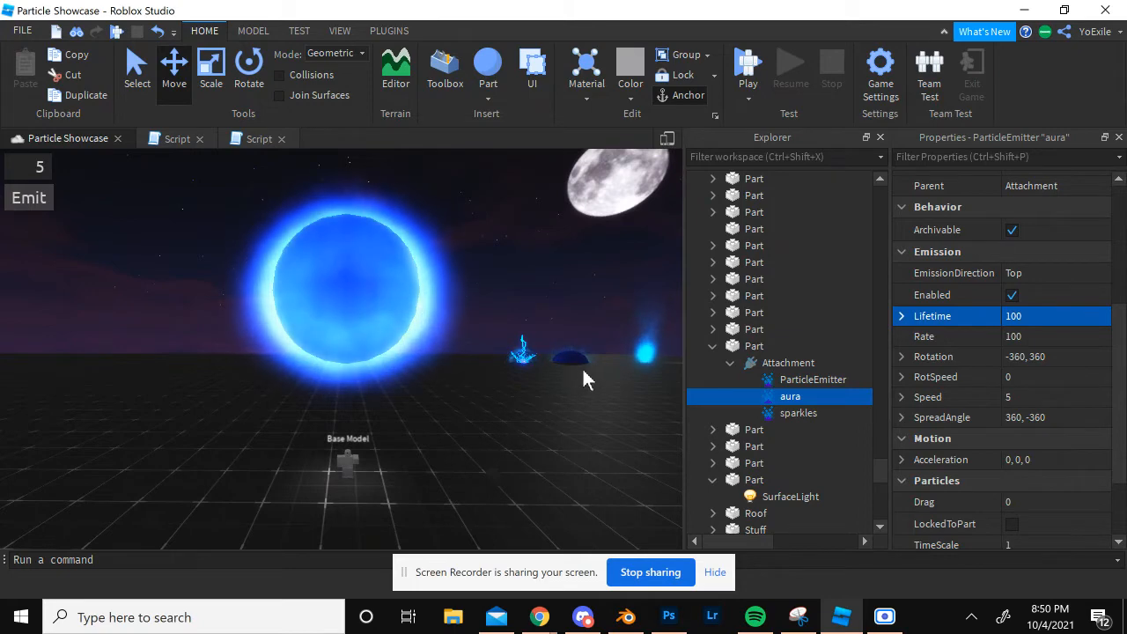
key(ctrl+z)
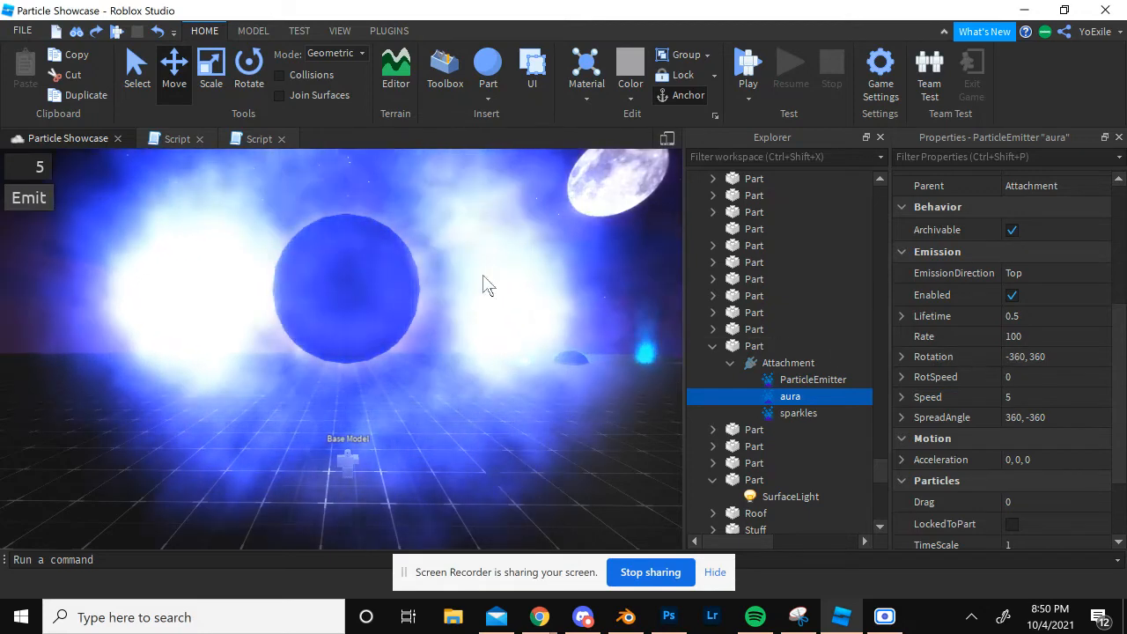
right_drag(479, 276, 480, 276)
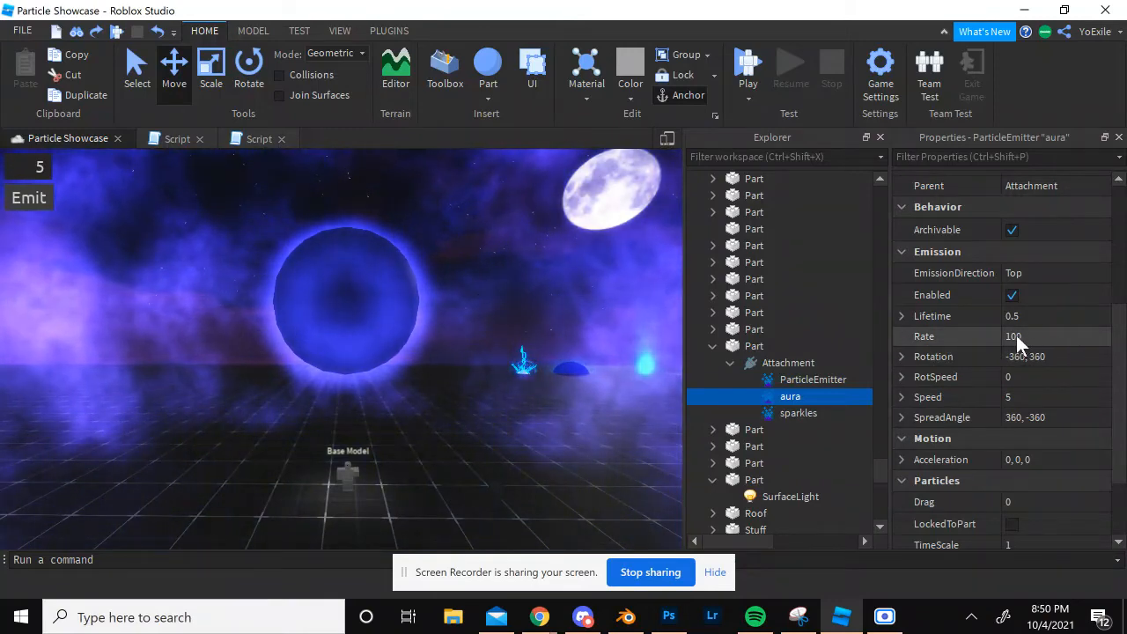
Step: Look over the aura emitter's Rate and its remaining emission, motion and particle properties
click(1029, 335)
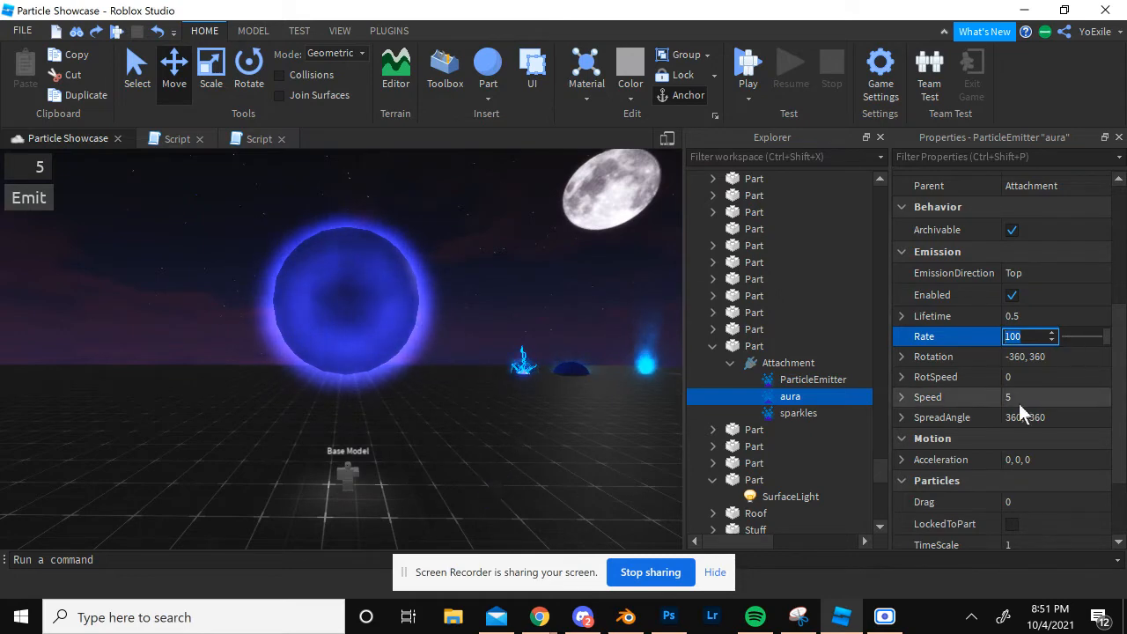
scroll(1031, 411, down, 3)
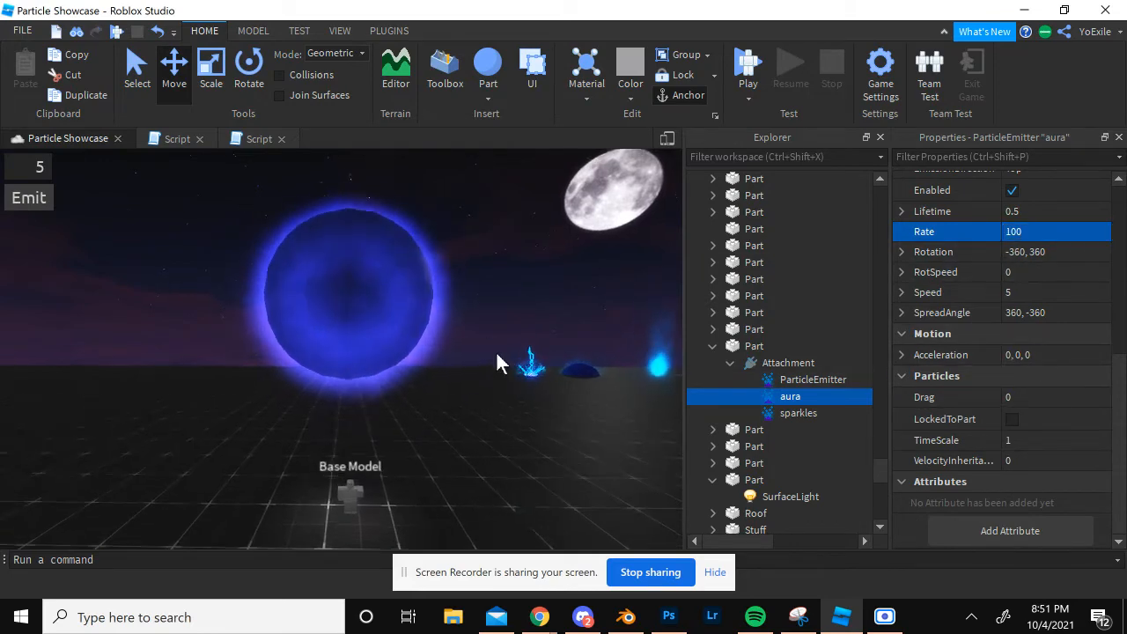
Step: Enable the sparkles particle emitter in the orb's attachment
click(795, 412)
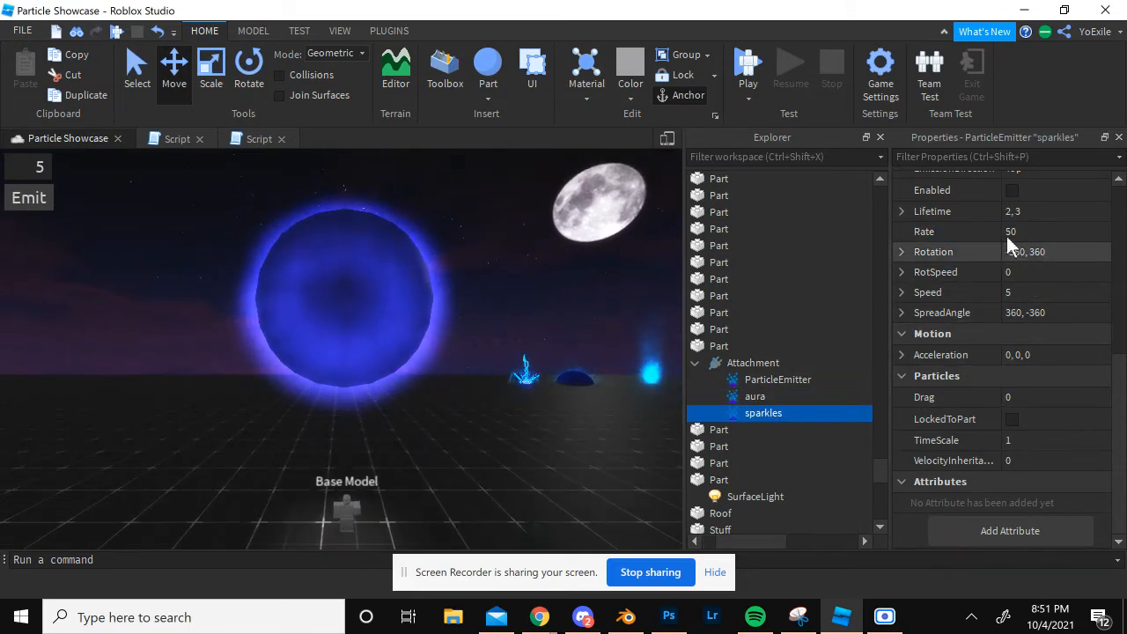
scroll(986, 264, up, 2)
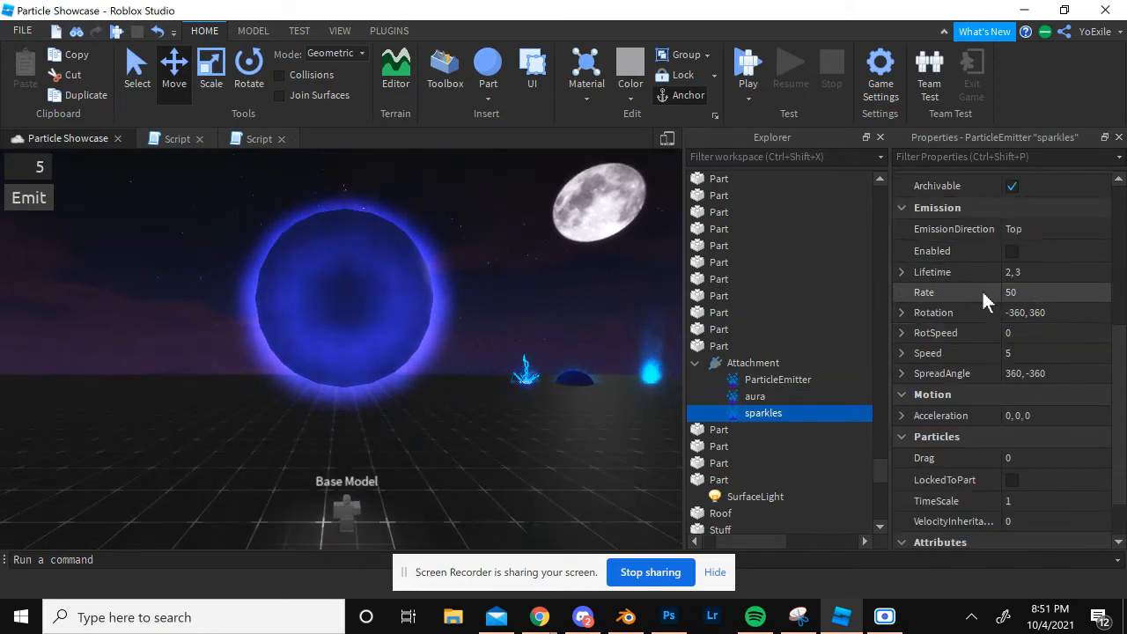
click(767, 381)
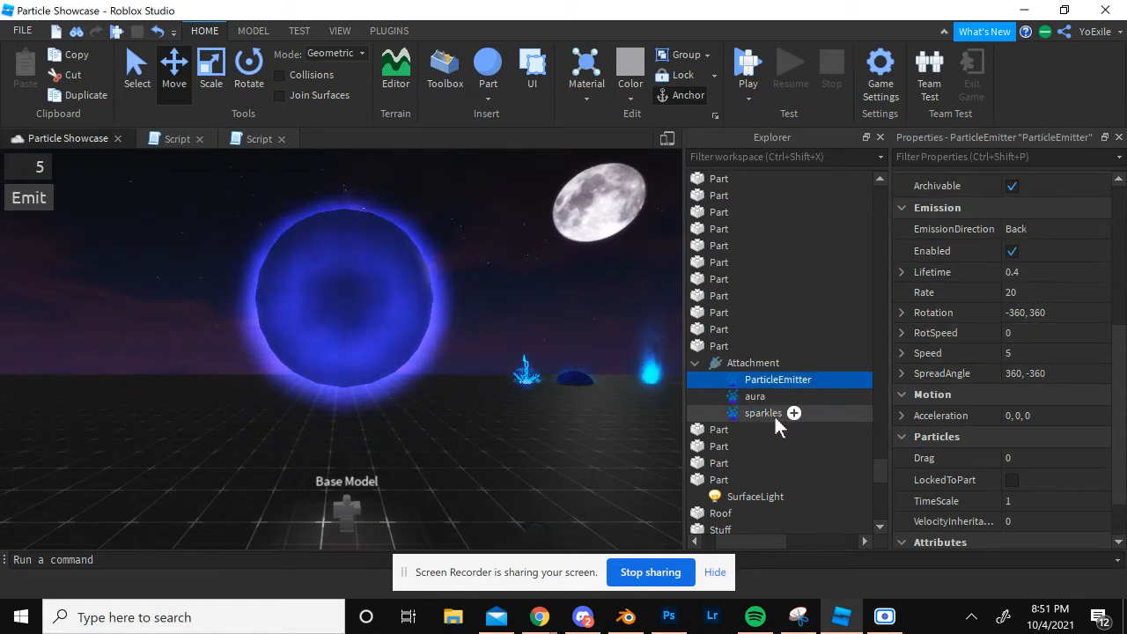
click(773, 414)
click(1013, 252)
Step: Examine the orb with the sparkles emitter running from closer and farther viewpoints
scroll(560, 343, down, 2)
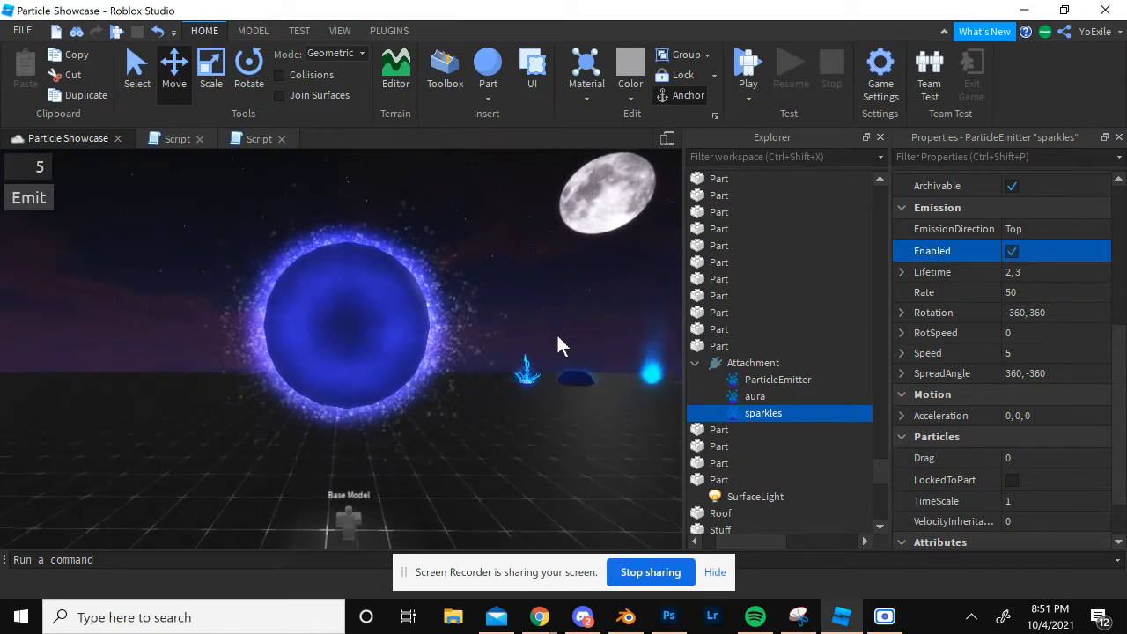
scroll(560, 344, up, 1)
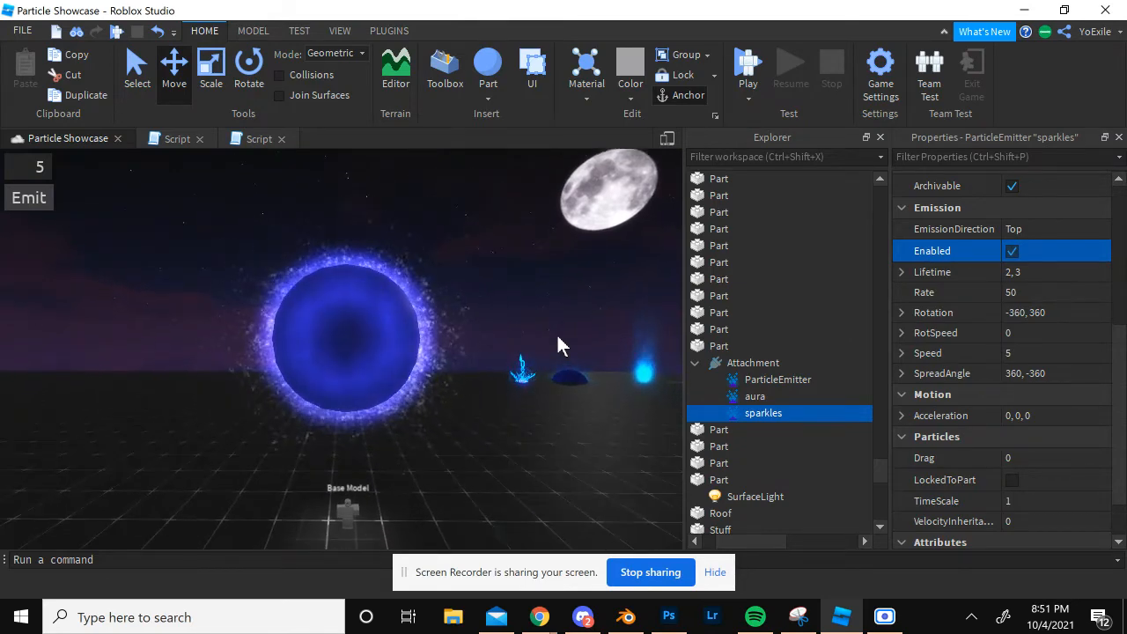
scroll(558, 340, up, 2)
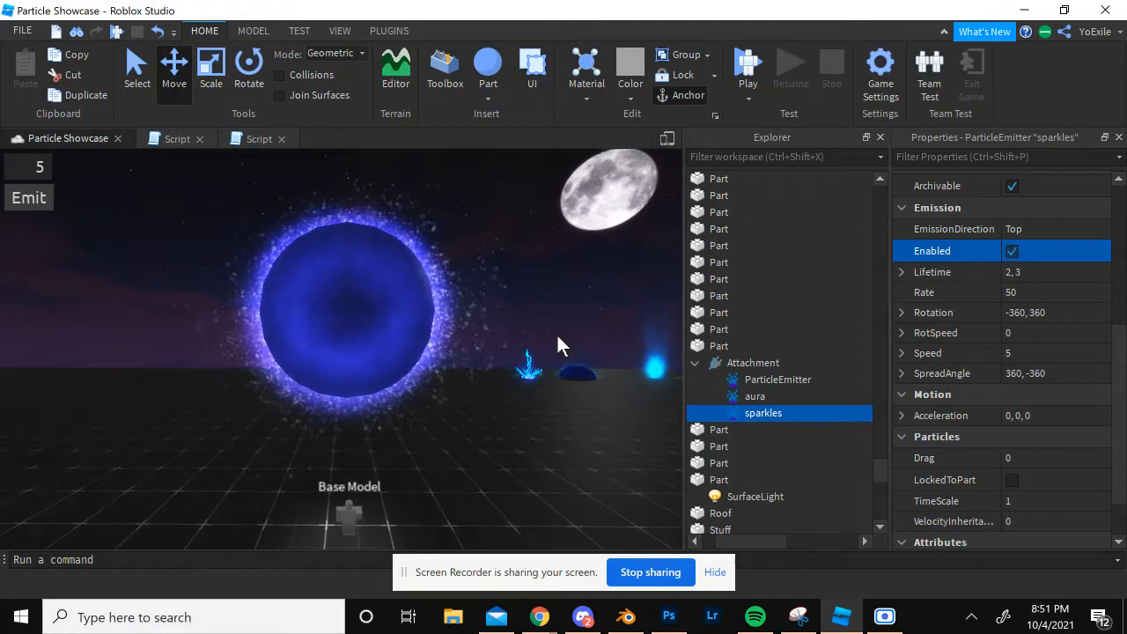
scroll(560, 343, down, 2)
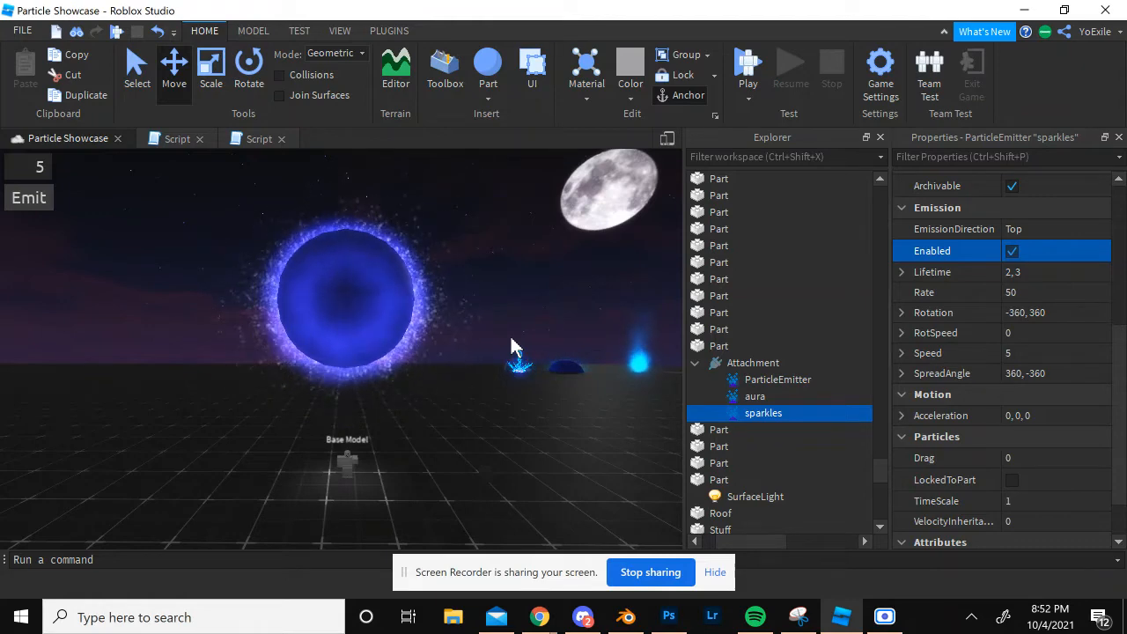
scroll(507, 328, up, 3)
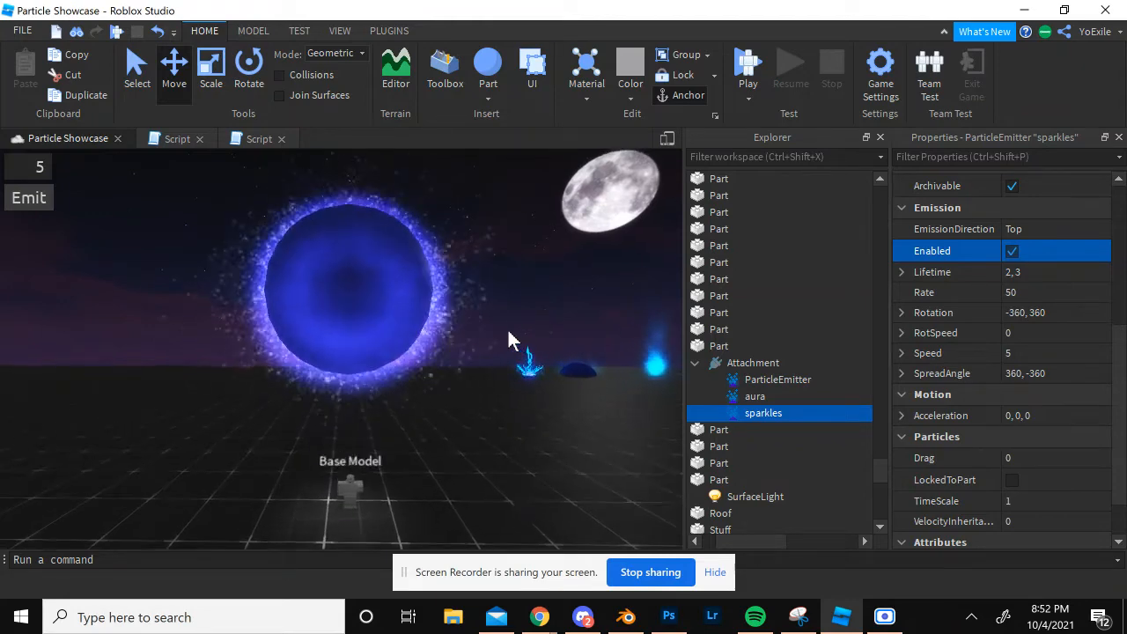
scroll(509, 333, down, 2)
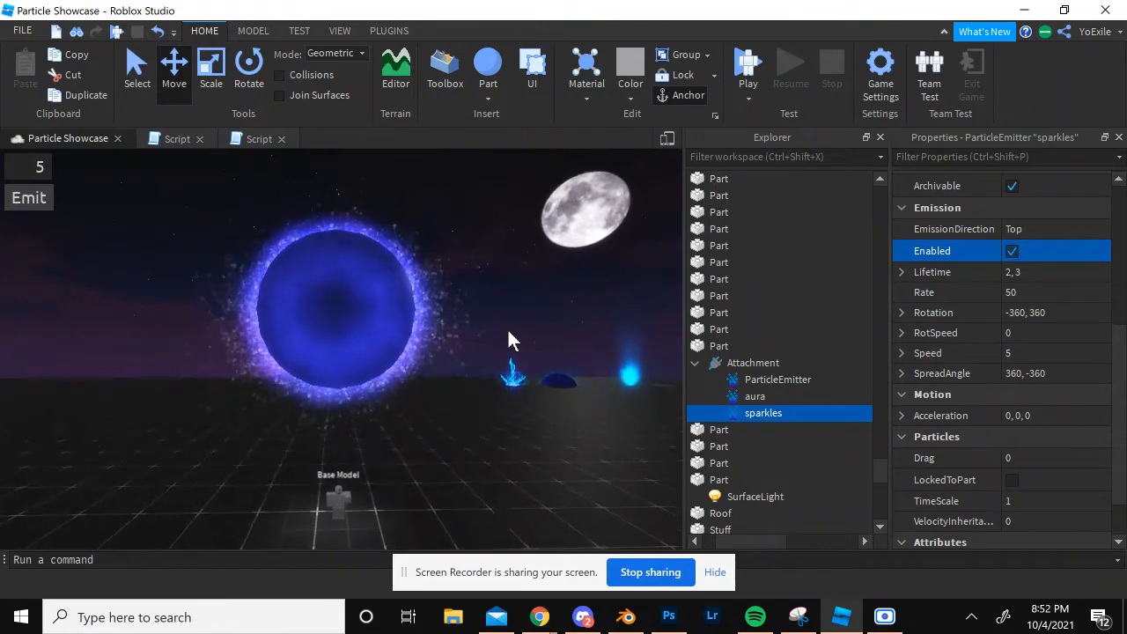
scroll(508, 334, down, 1)
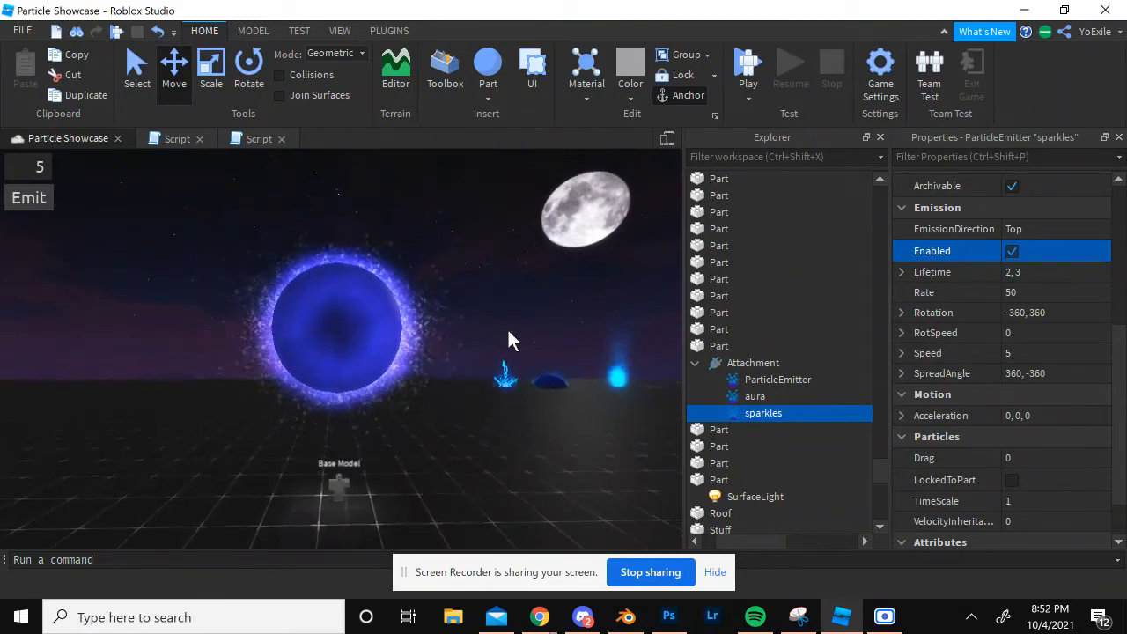
scroll(508, 340, up, 2)
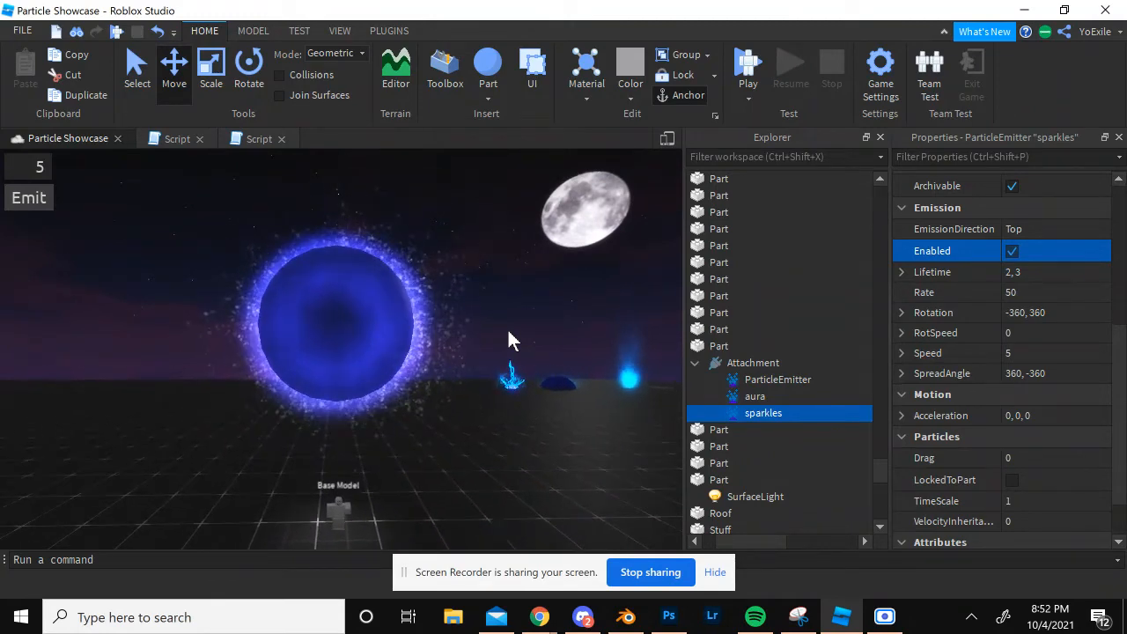
scroll(509, 341, down, 3)
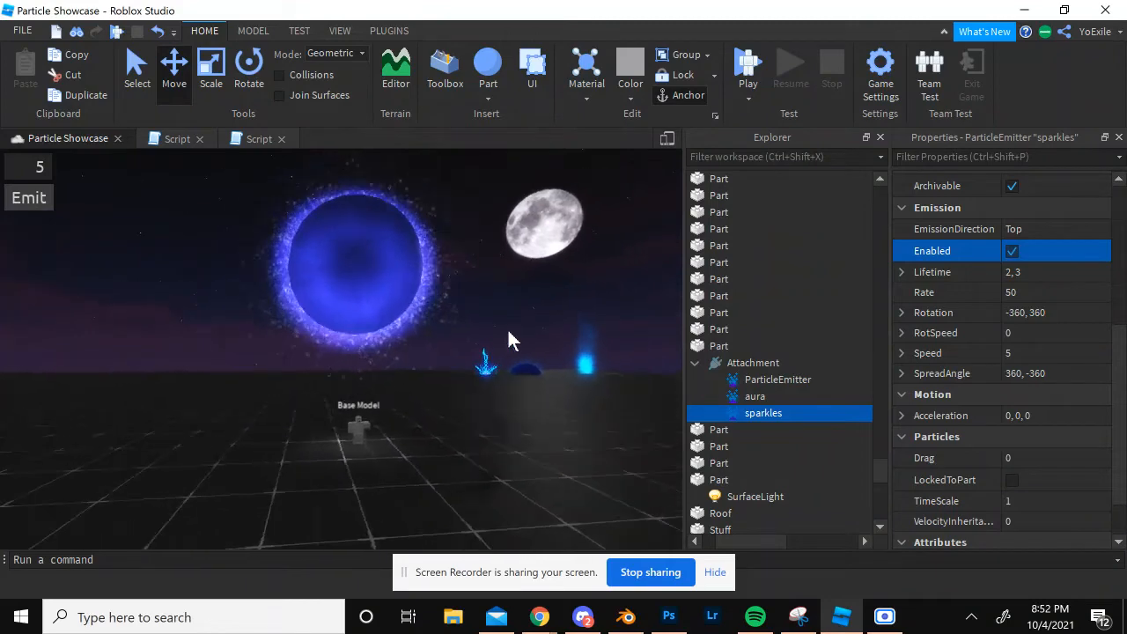
scroll(509, 342, up, 2)
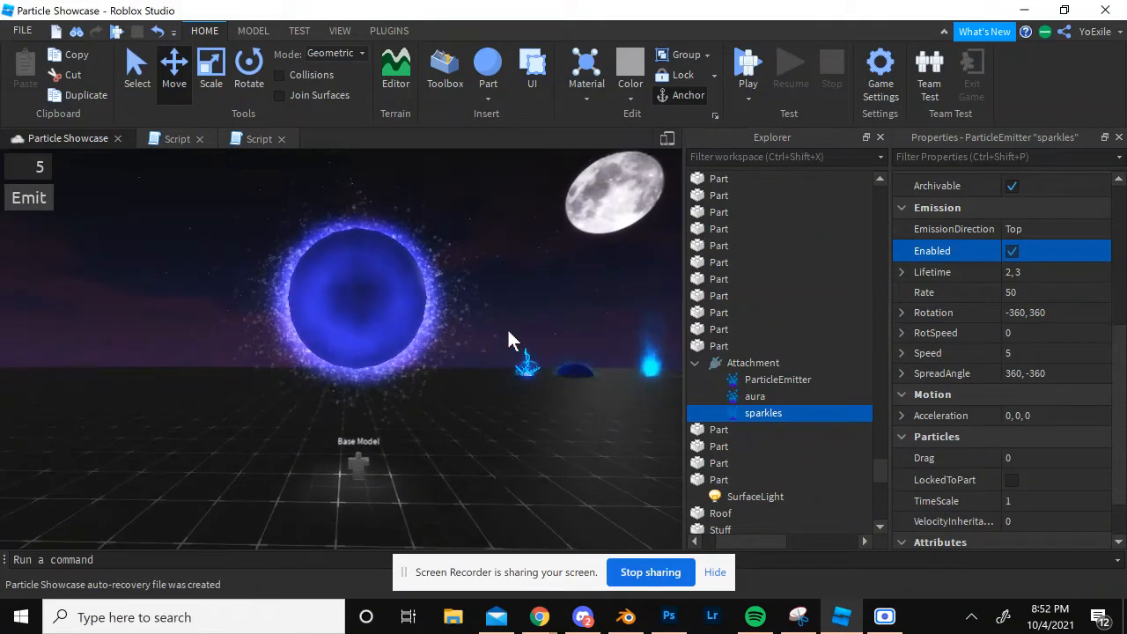
Step: Look over the sparkles emitter's appearance and emission properties, including its Lifetime, and dismiss the mail notification
scroll(509, 339, up, 1)
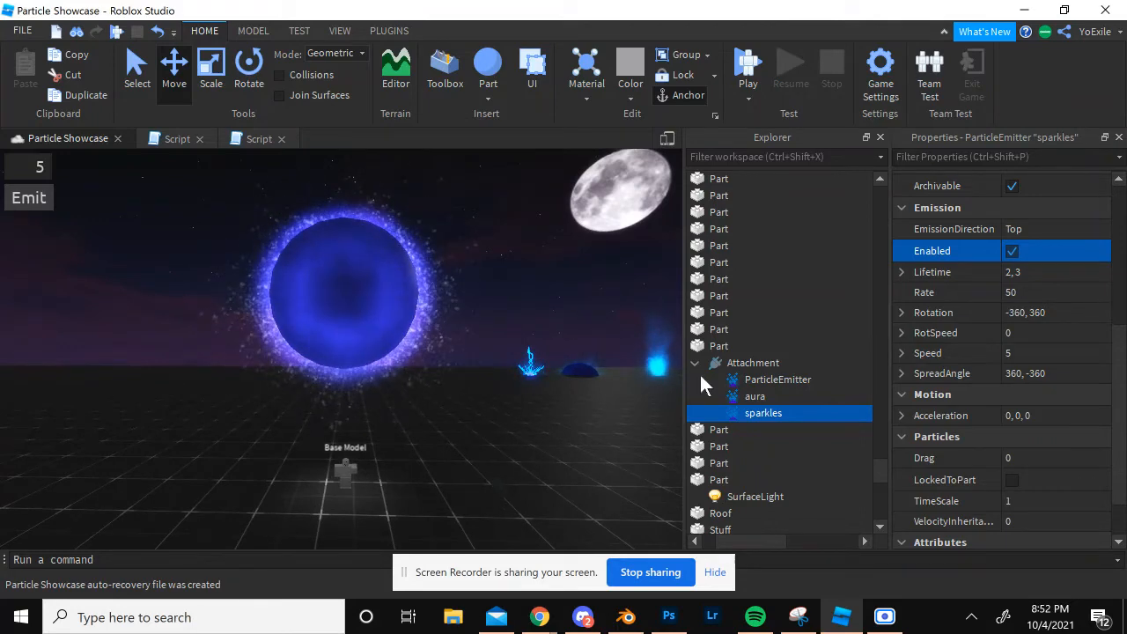
scroll(1057, 352, up, 5)
scroll(1057, 453, down, 2)
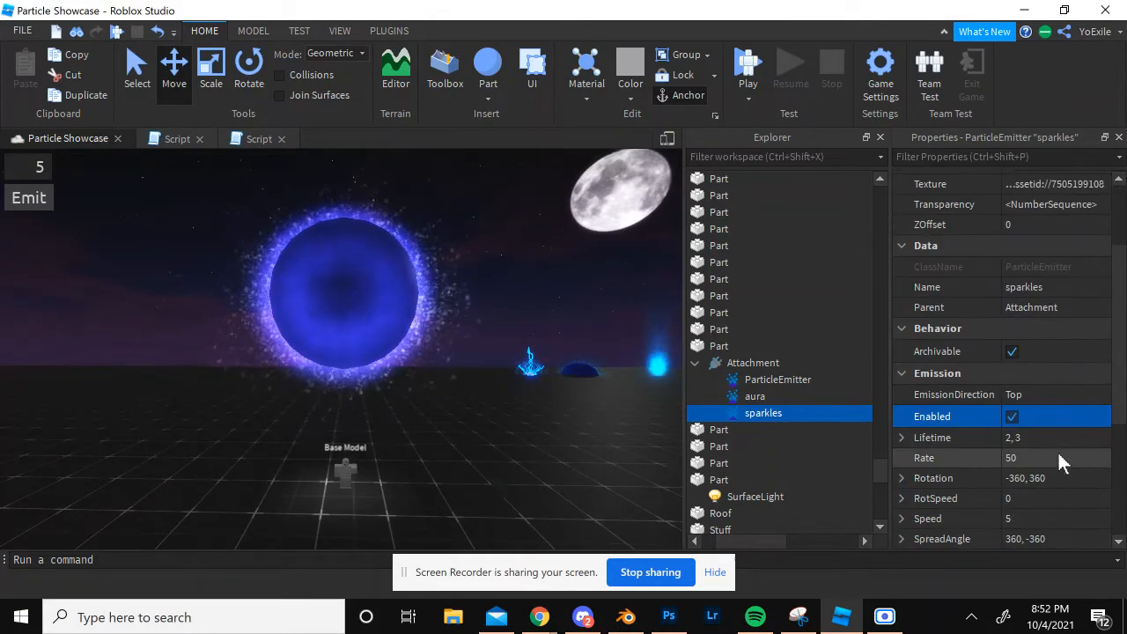
scroll(549, 363, down, 1)
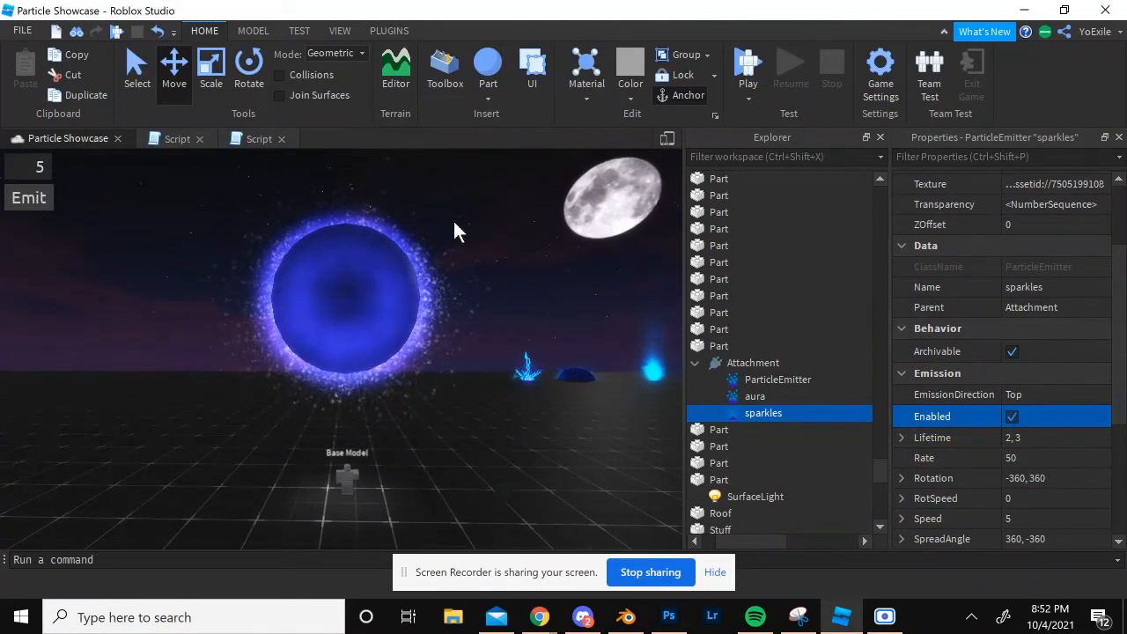
click(1030, 438)
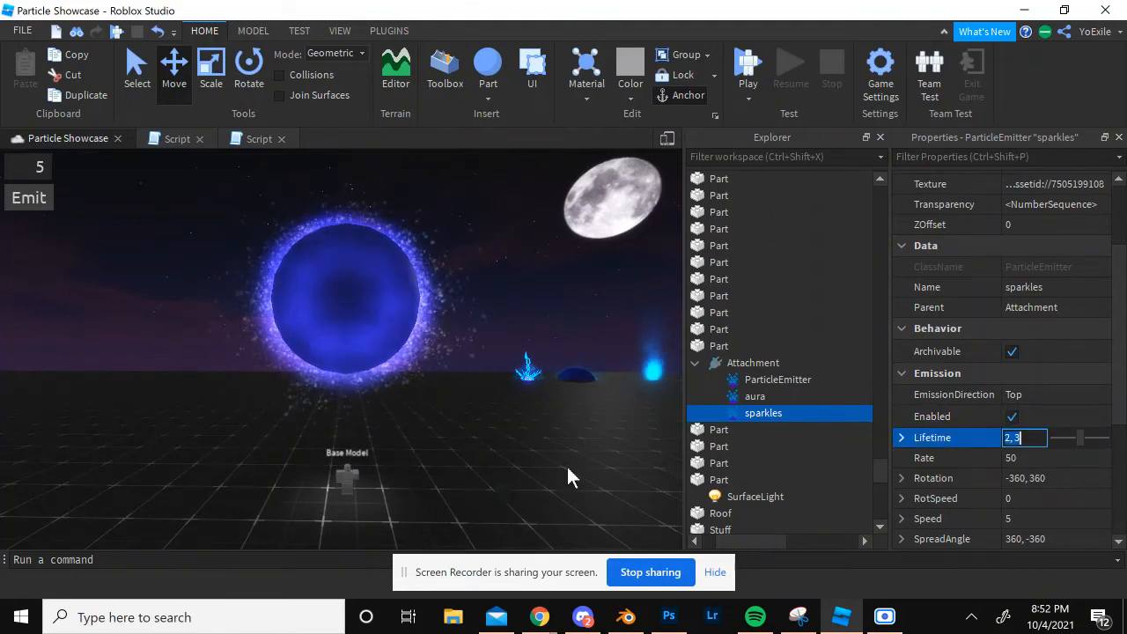
click(502, 460)
click(786, 411)
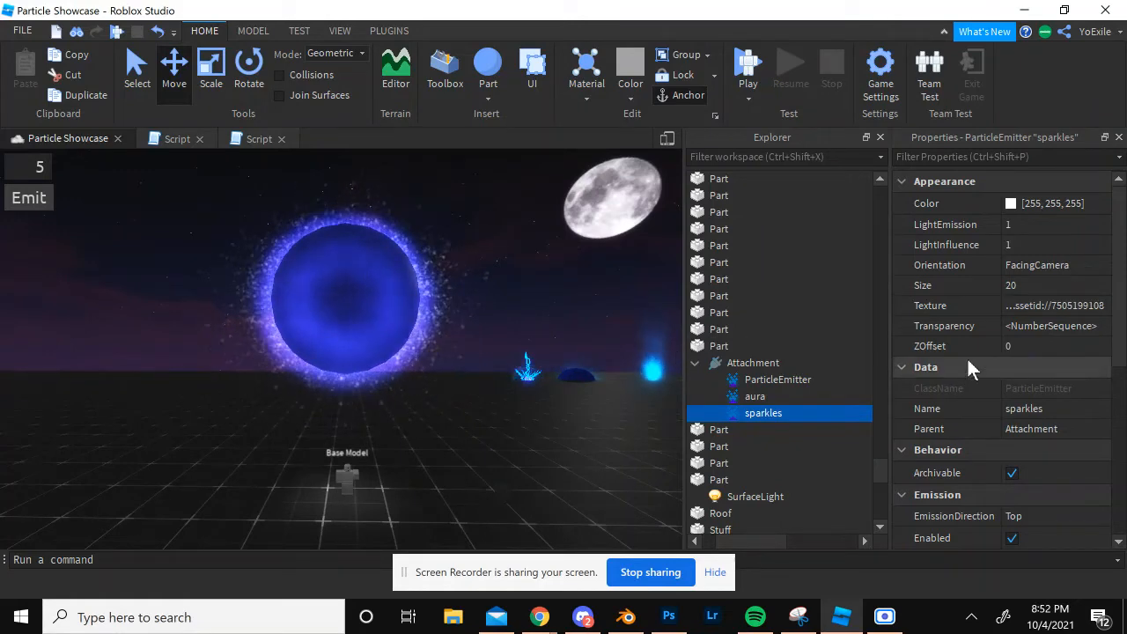
scroll(1018, 352, down, 5)
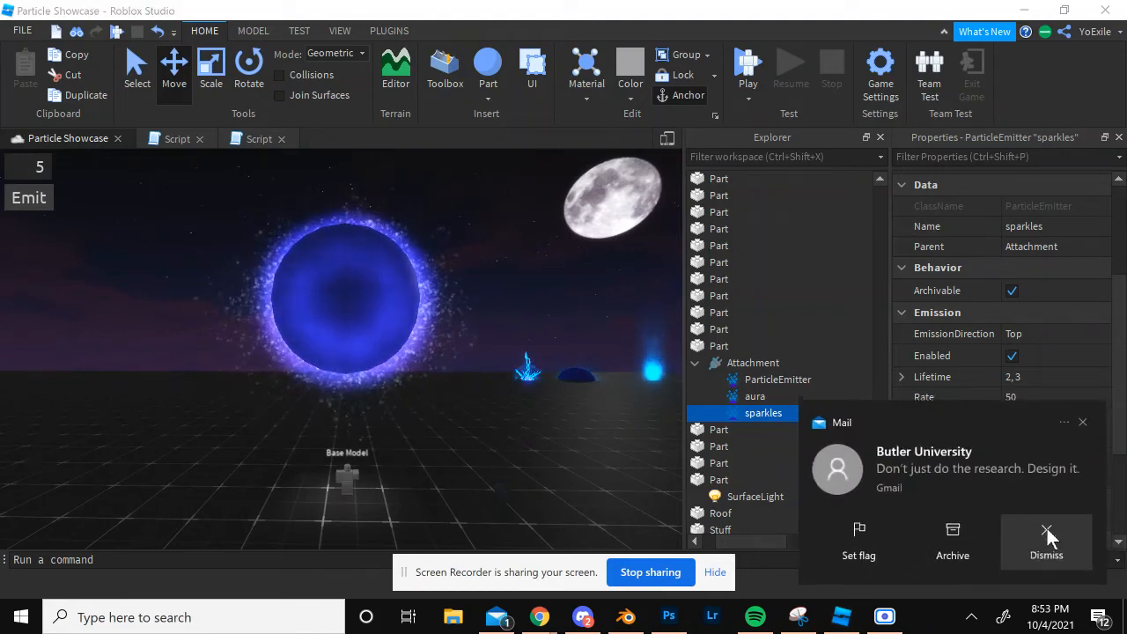
click(1046, 533)
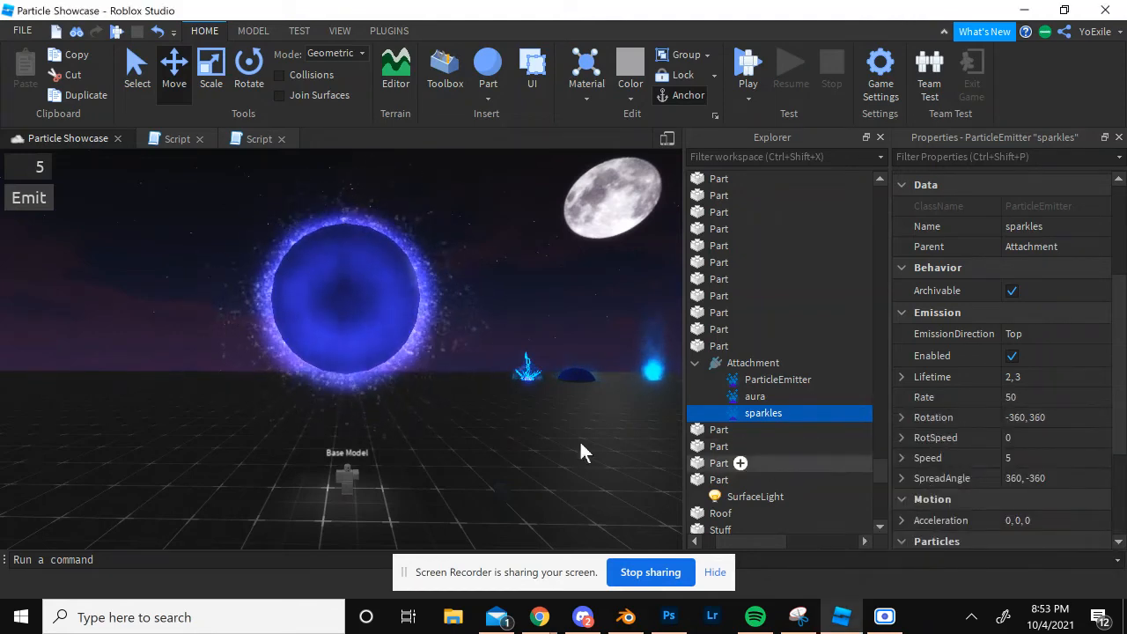
scroll(1032, 413, down, 1)
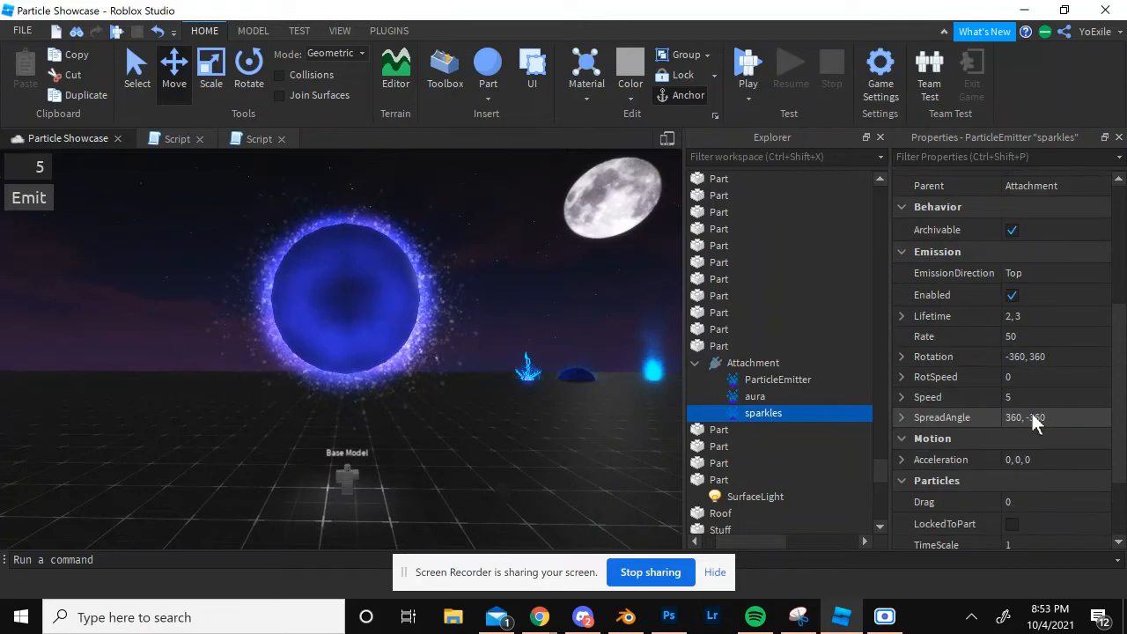
Step: Try a Rate of 100 on the sparkles emitter, and undo the change
click(1039, 335)
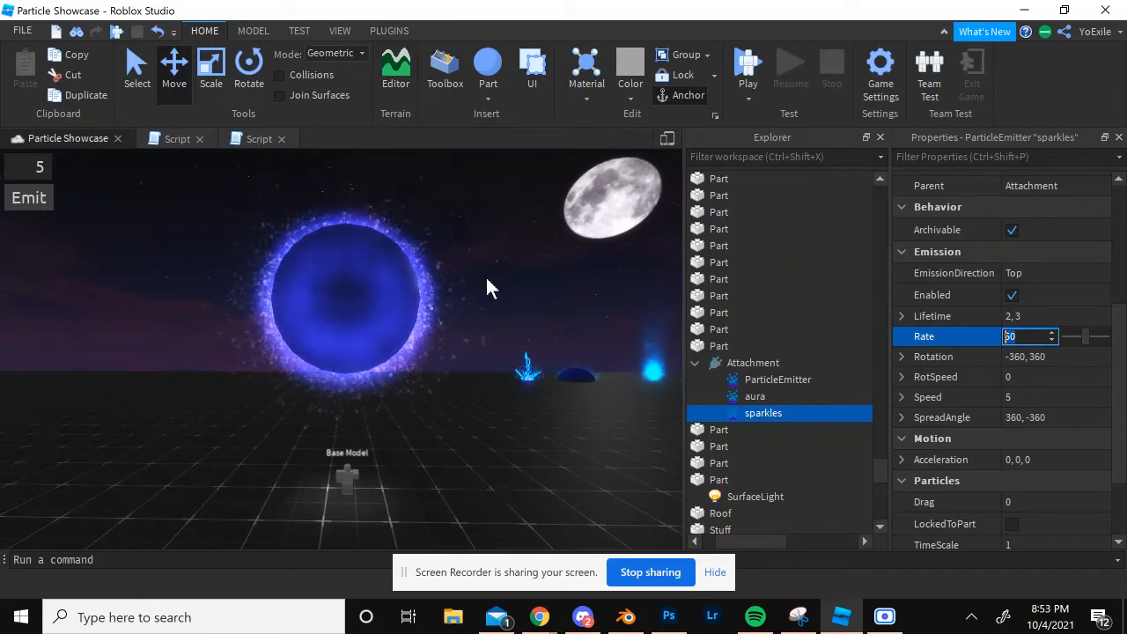
text(100)
key(Return)
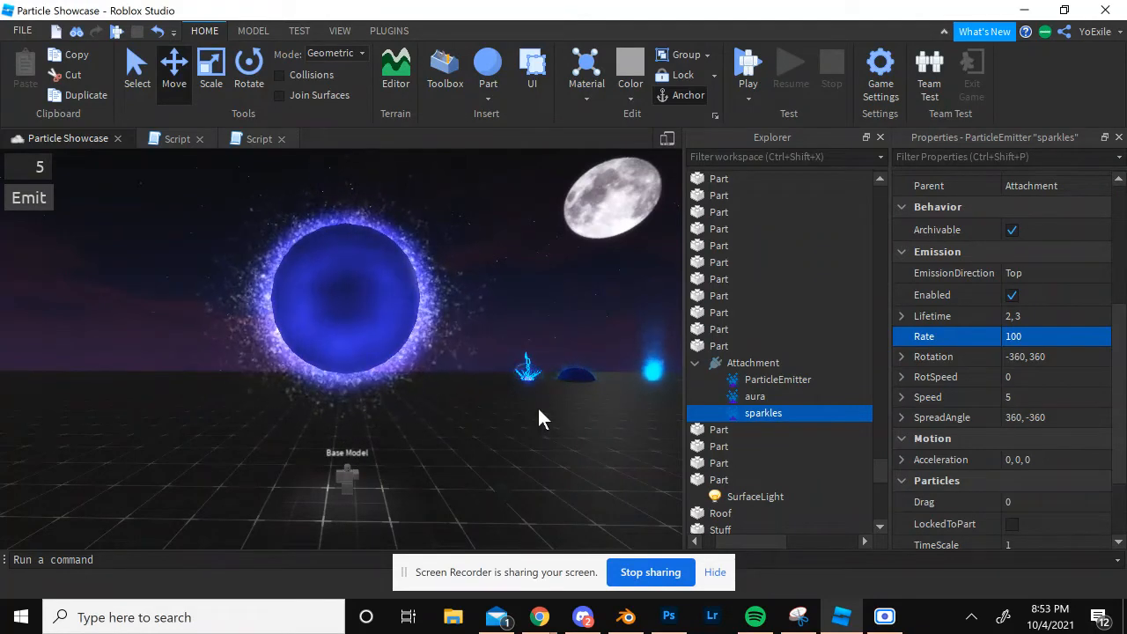
key(ctrl+z)
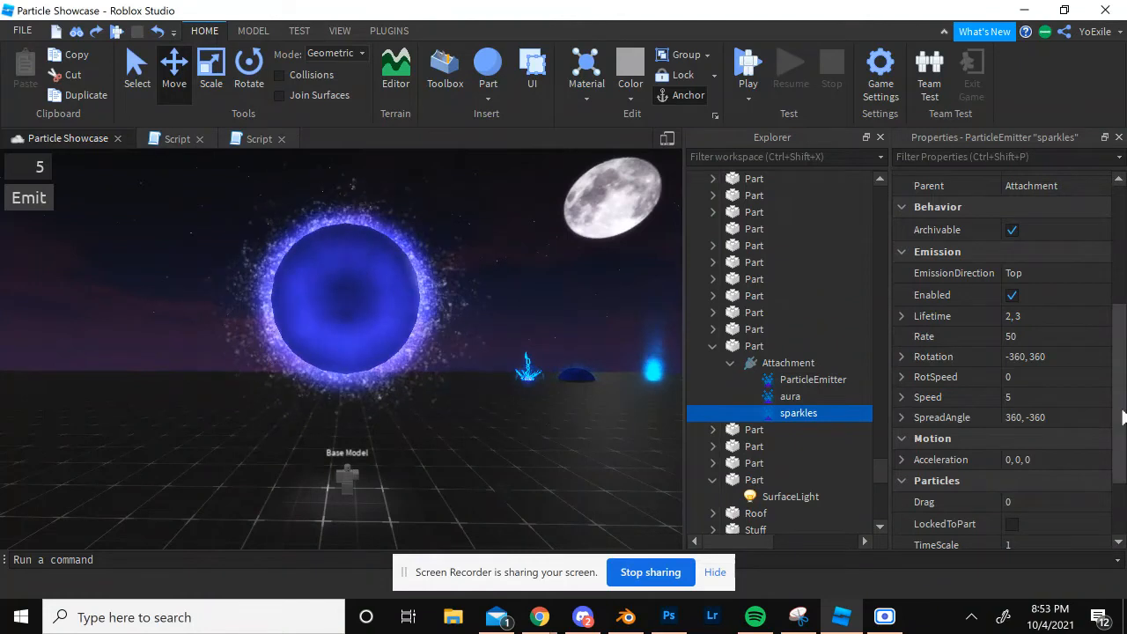
Step: Look over the sparkles emitter's remaining motion and particle properties, and view the orb from closer and farther away
scroll(1087, 402, down, 3)
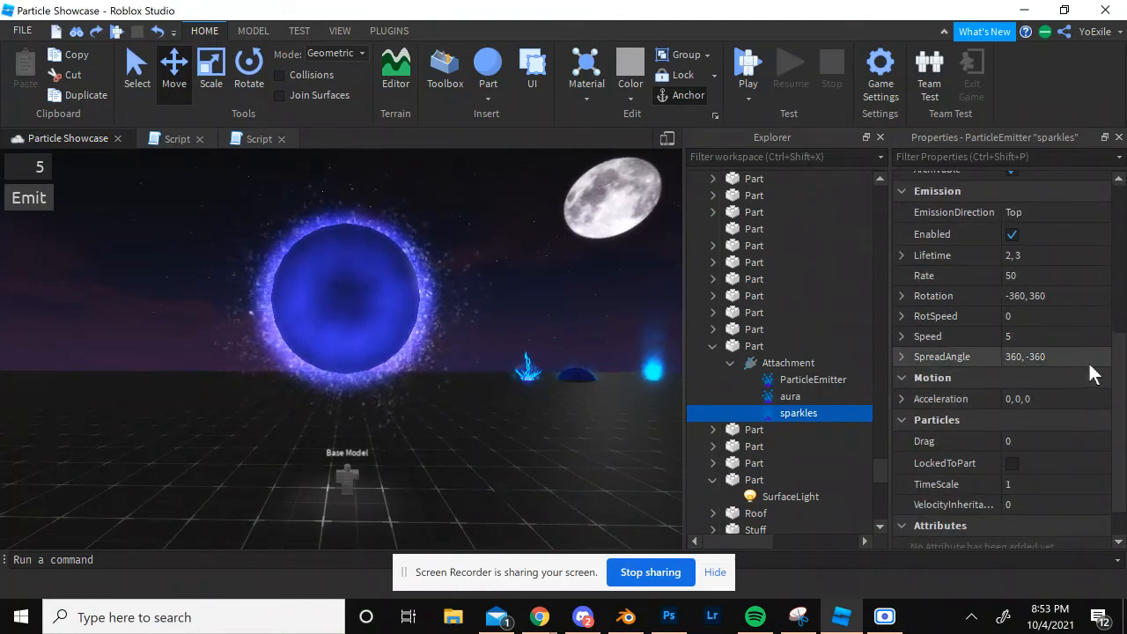
scroll(1062, 370, down, 2)
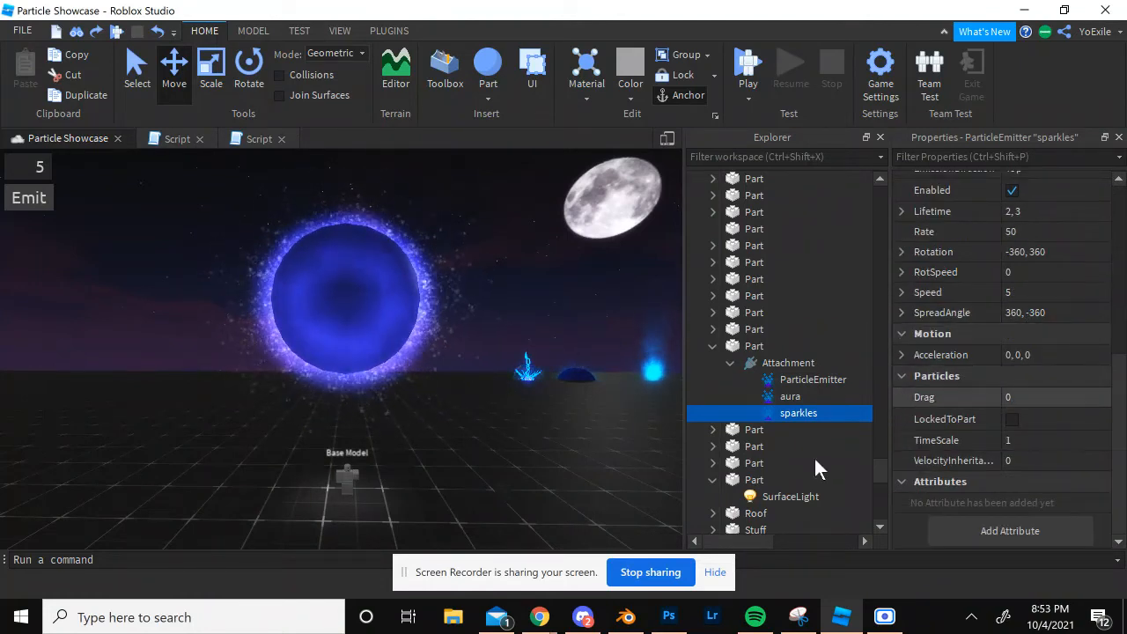
right_drag(567, 412, 572, 420)
key(s)
key(w)
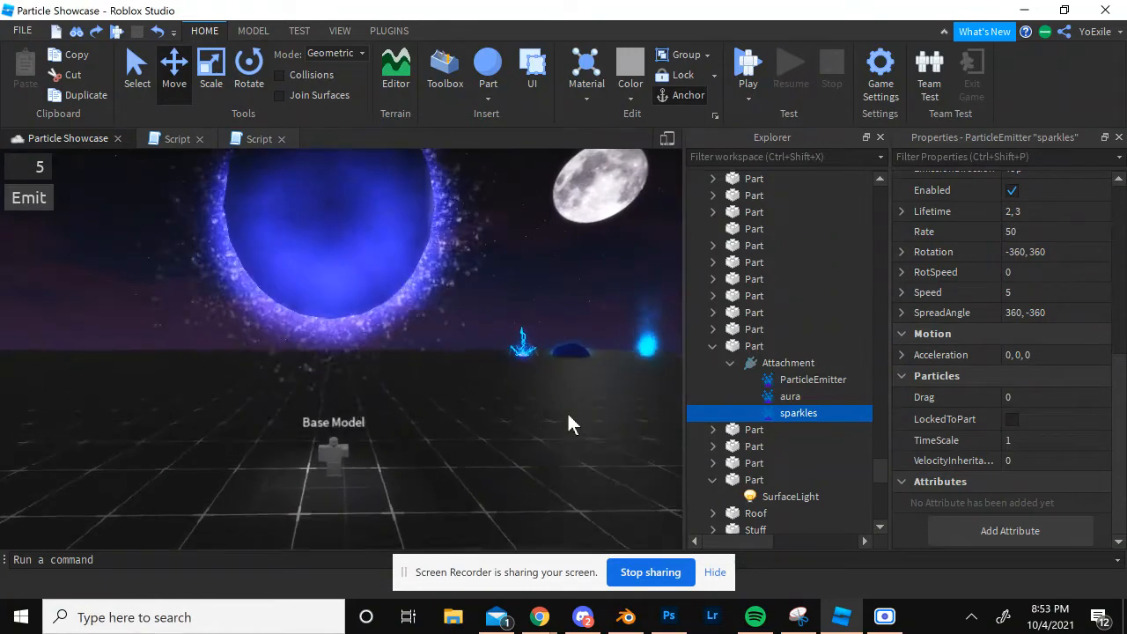
key(s)
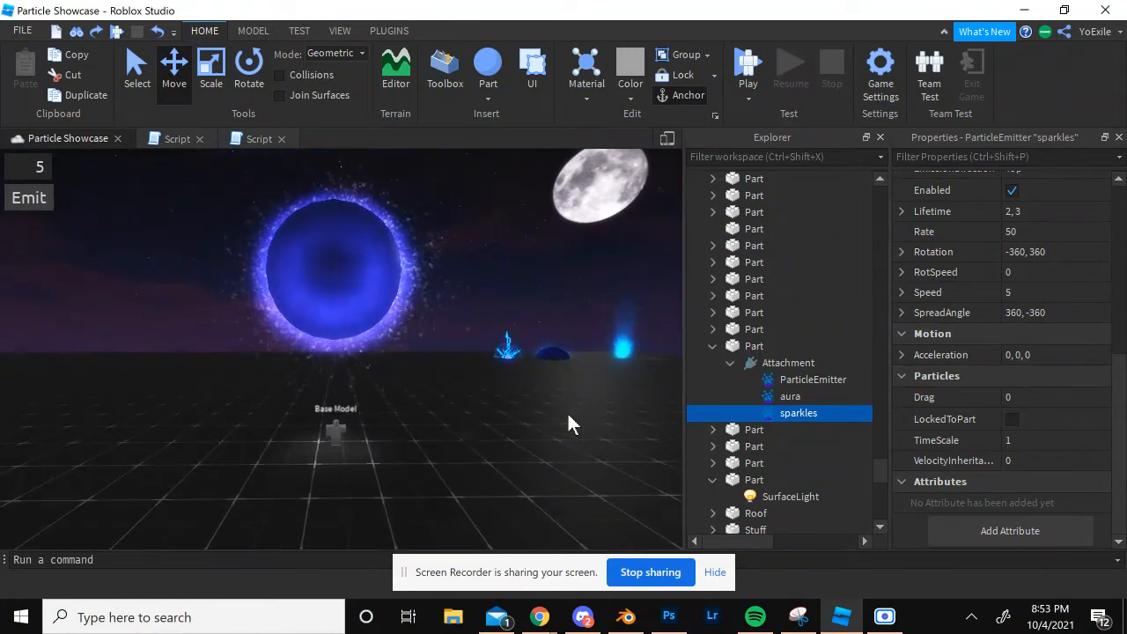
Step: Set the BrickColor of the outline mesh in the Outlined Rock model to Ghost grey
right_drag(567, 414, 508, 395)
key(w)
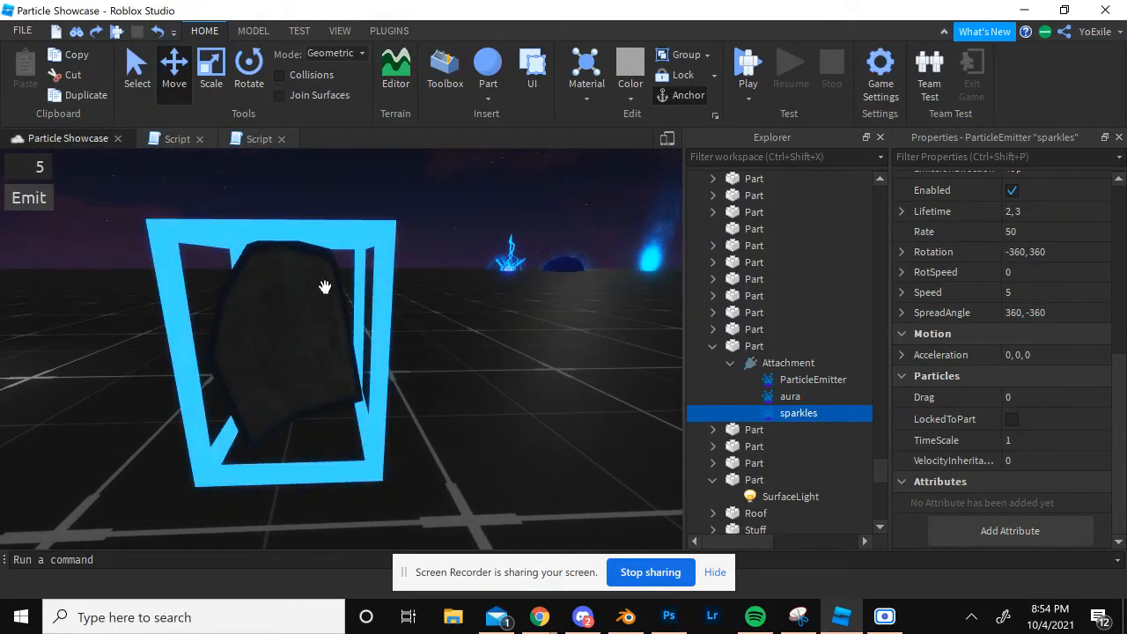
click(315, 329)
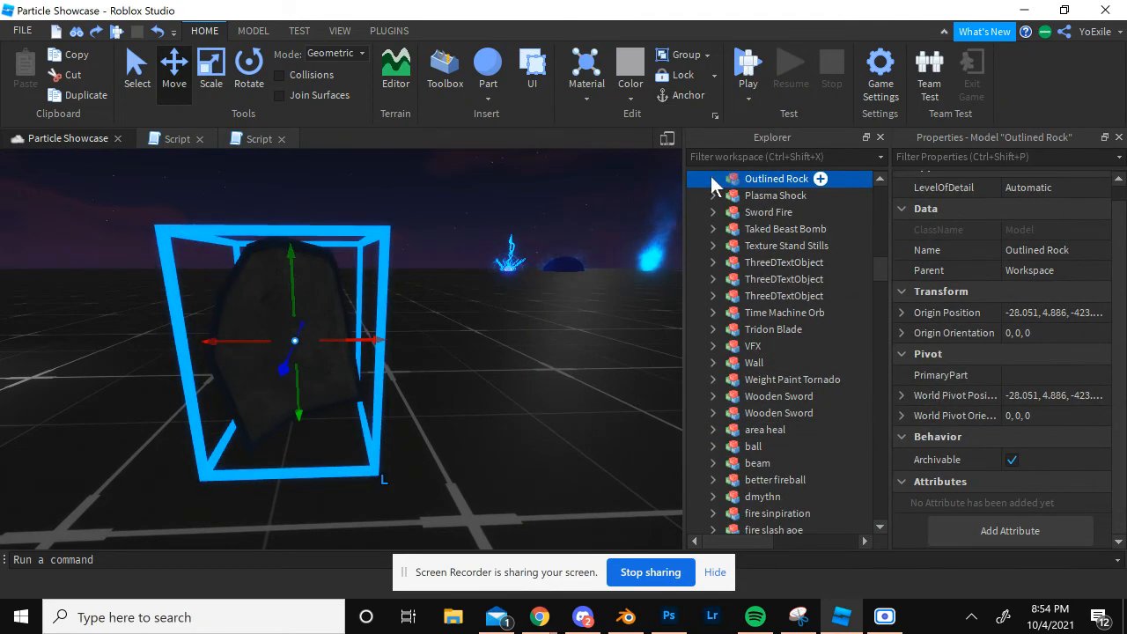
click(713, 178)
click(761, 195)
click(1039, 275)
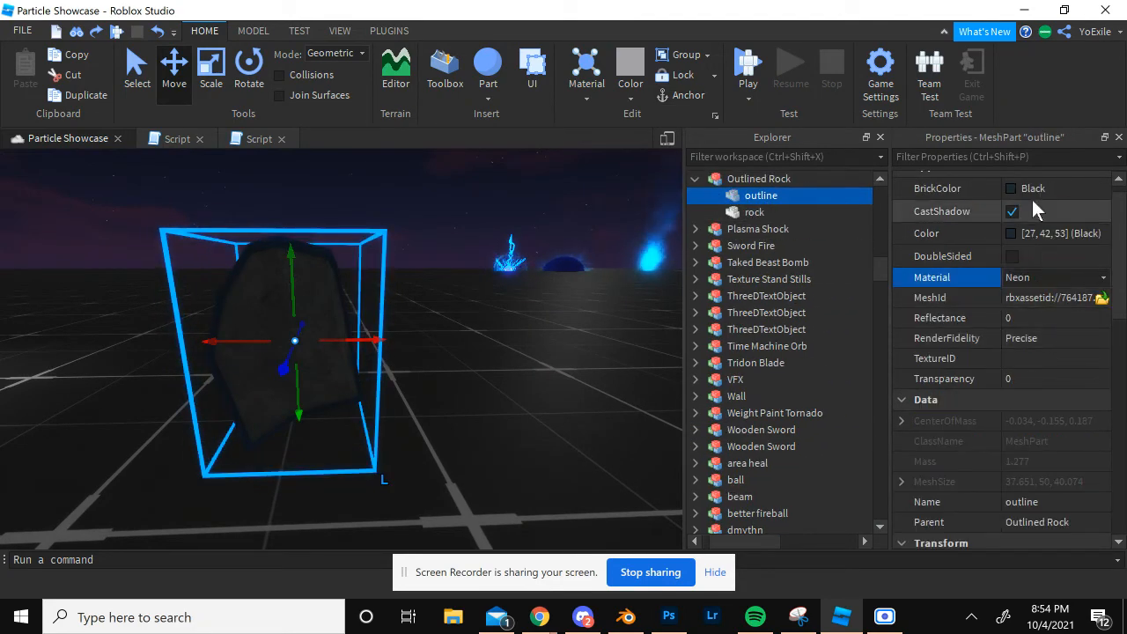
click(1026, 189)
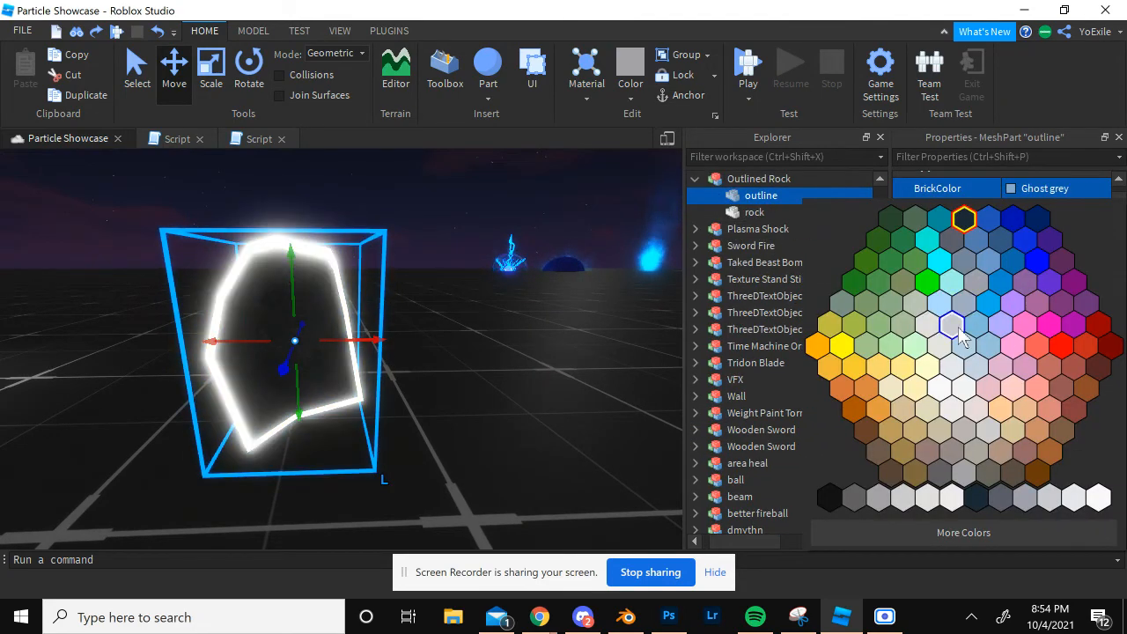
click(954, 326)
click(507, 367)
scroll(507, 367, down, 5)
right_drag(507, 367, 508, 367)
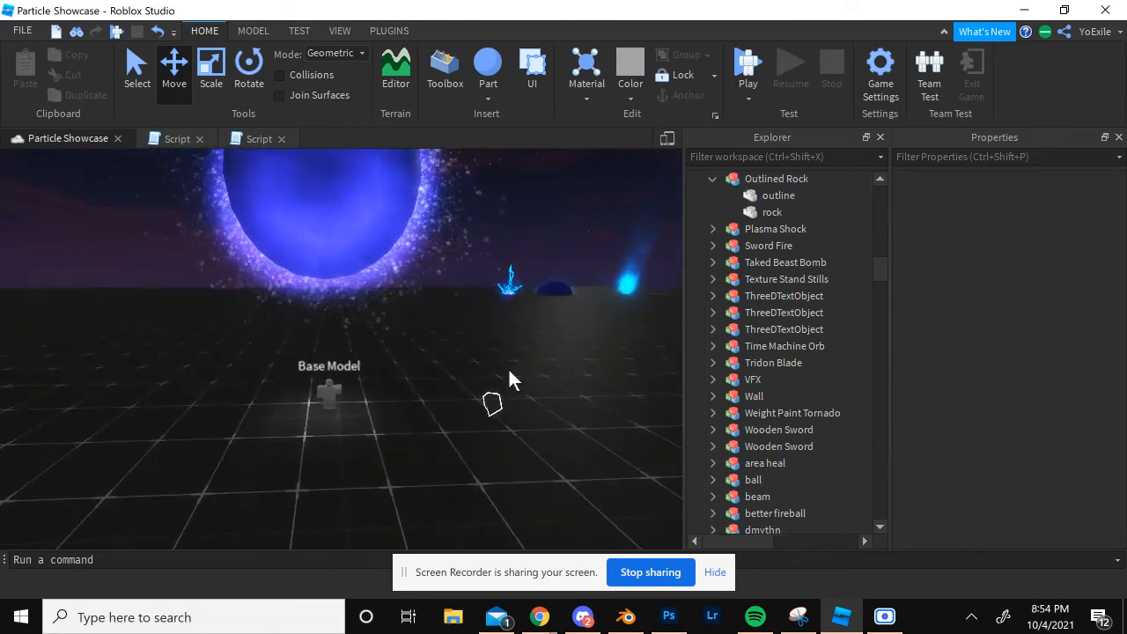
scroll(508, 367, down, 4)
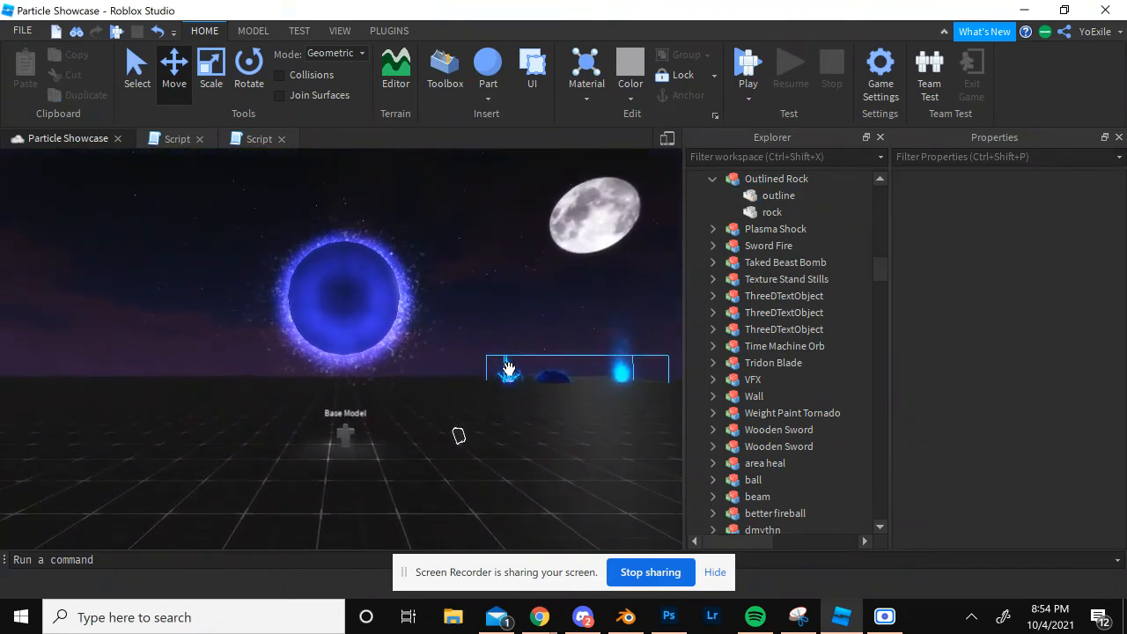